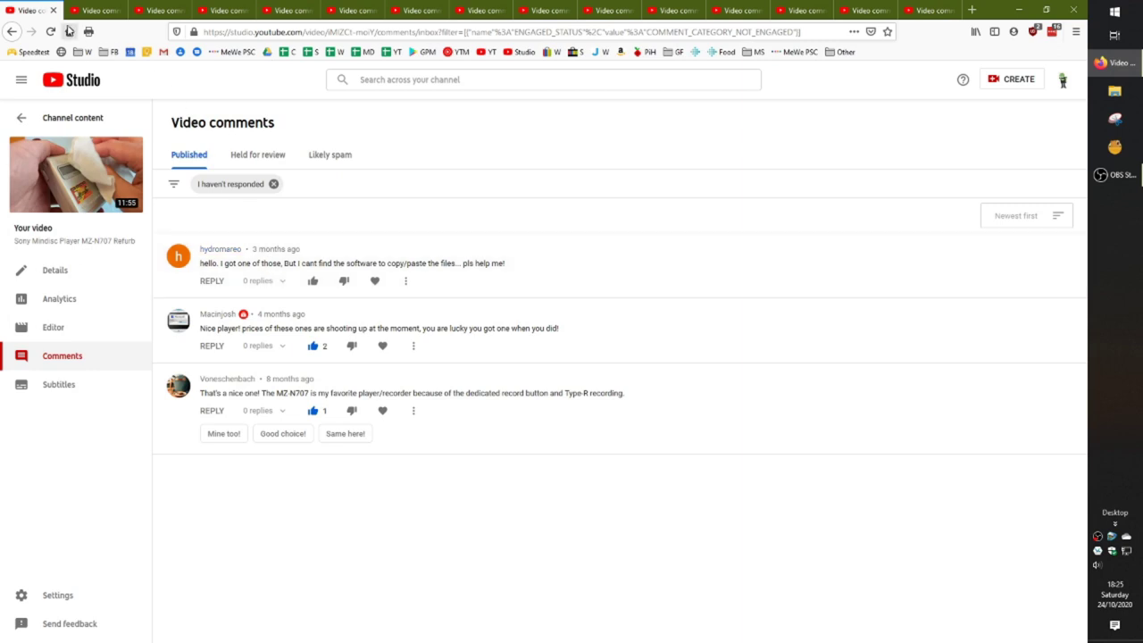
Step: Close the MZ-N707 video's comments and view the Sony Walkman WM-EX610 video on YouTube, closing its page when done
{"action": "middle_click", "coordinate": [13, 16]}
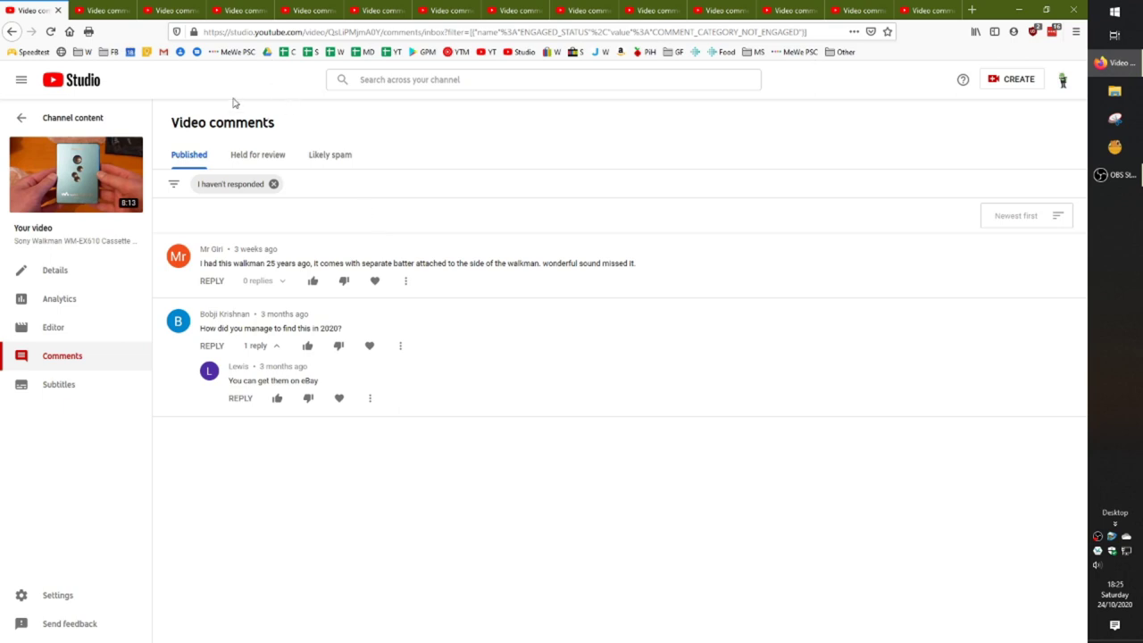
{"action": "left_click", "coordinate": [76, 175]}
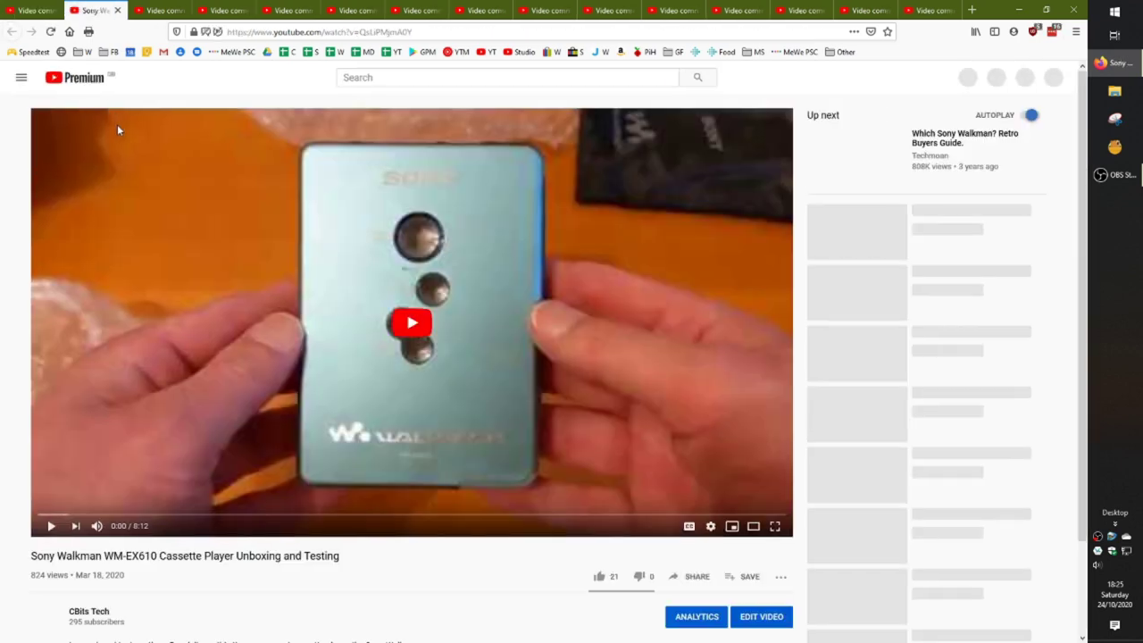
{"action": "left_click", "coordinate": [117, 9]}
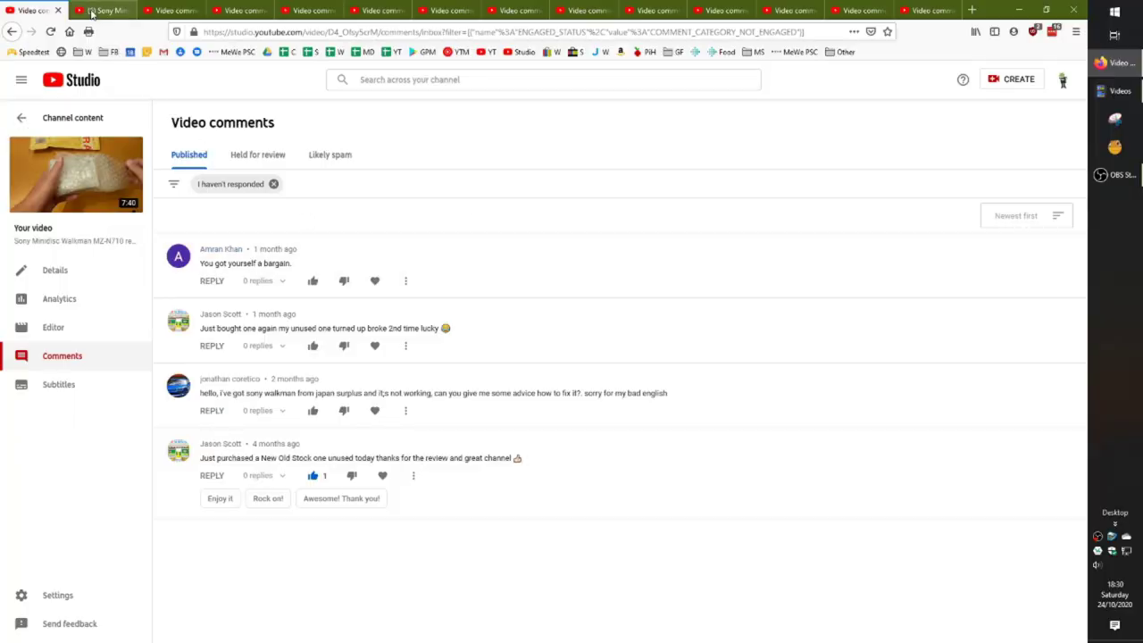
Step: View the Sony Minidisc Walkman MZ-N710 video on YouTube, close its page and return to that video's unanswered comments
{"action": "left_click", "coordinate": [92, 12]}
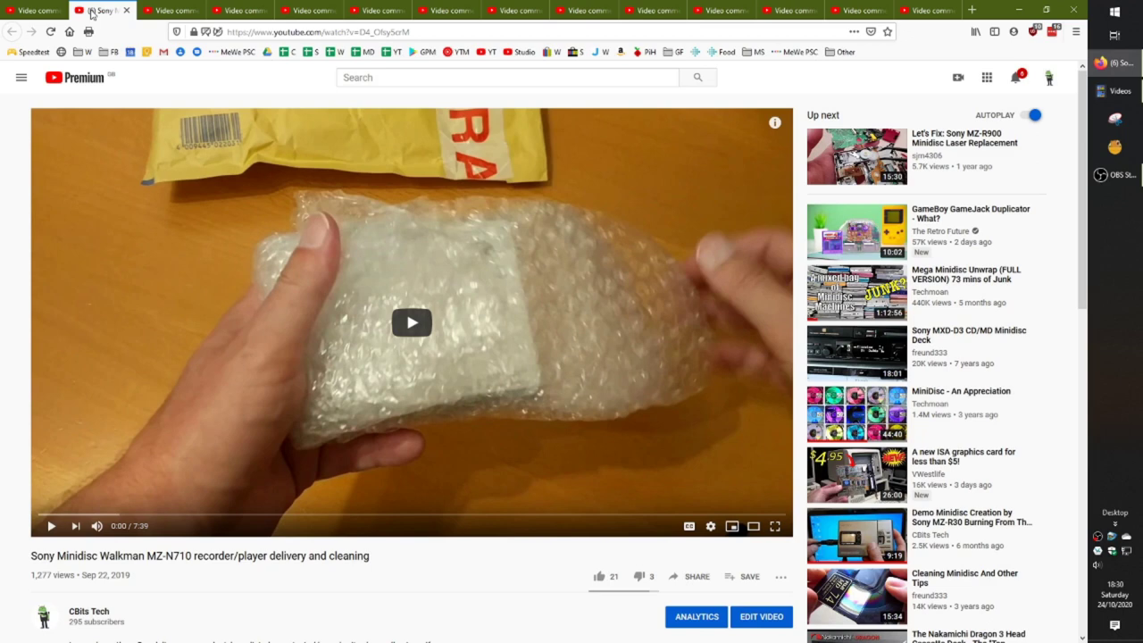
{"action": "middle_click", "coordinate": [92, 12]}
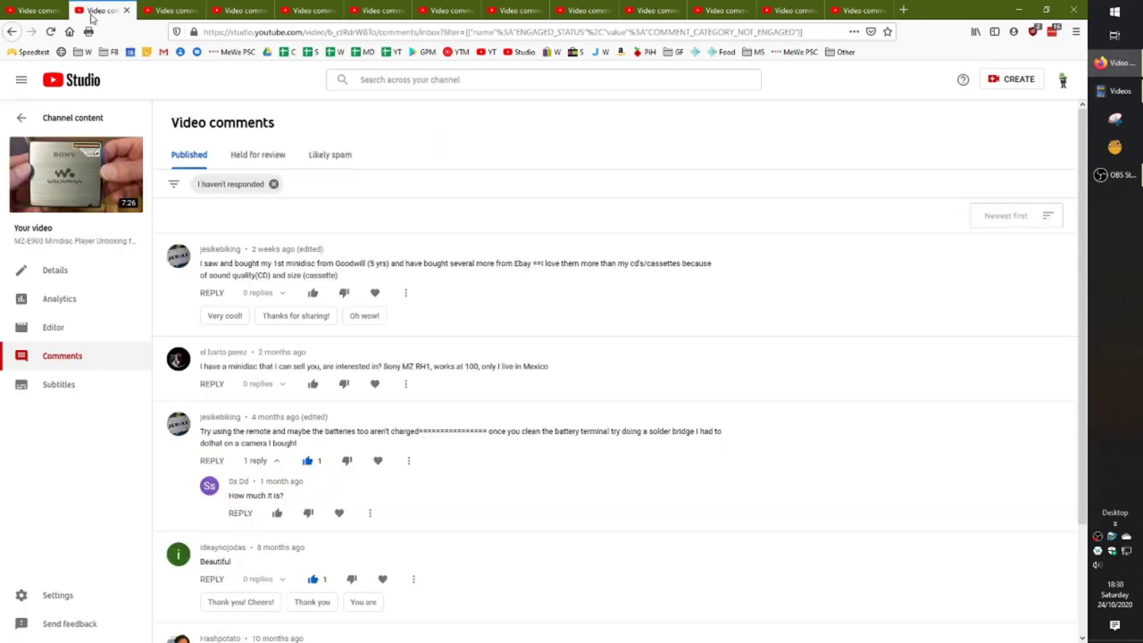
{"action": "scroll", "coordinate": [488, 441], "scroll_direction": "down", "scroll_amount": 1}
{"action": "key", "text": "ctrl+Page_Up"}
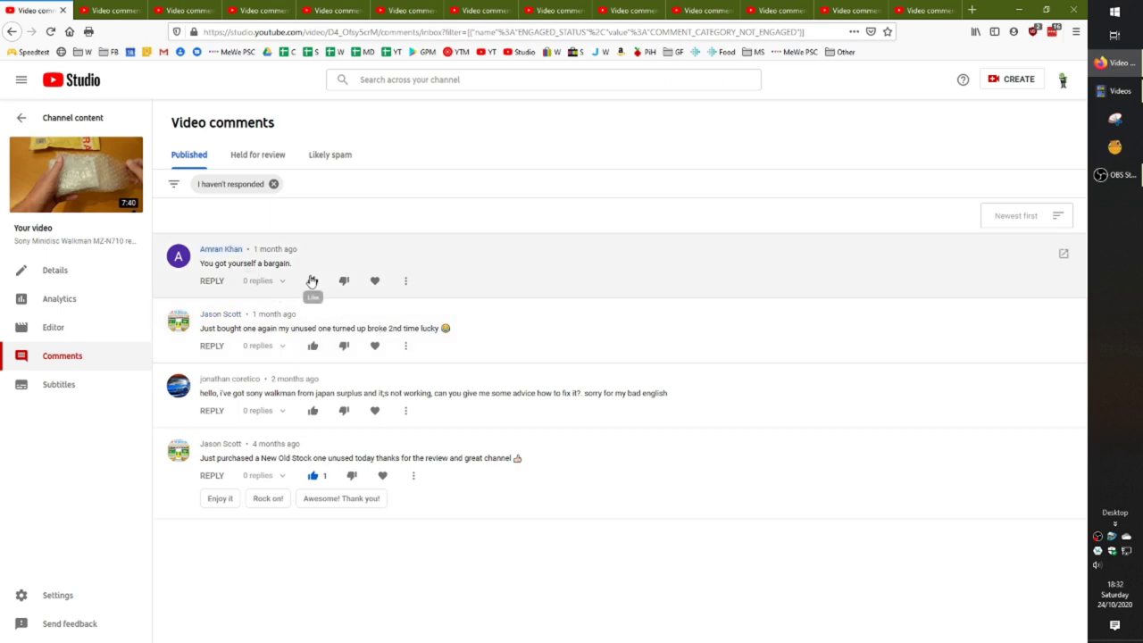
Step: Close the MZ-N710 video's comments and examine the analytics overview of the MZ-E900 Minidisc Player video
{"action": "middle_click", "coordinate": [39, 13]}
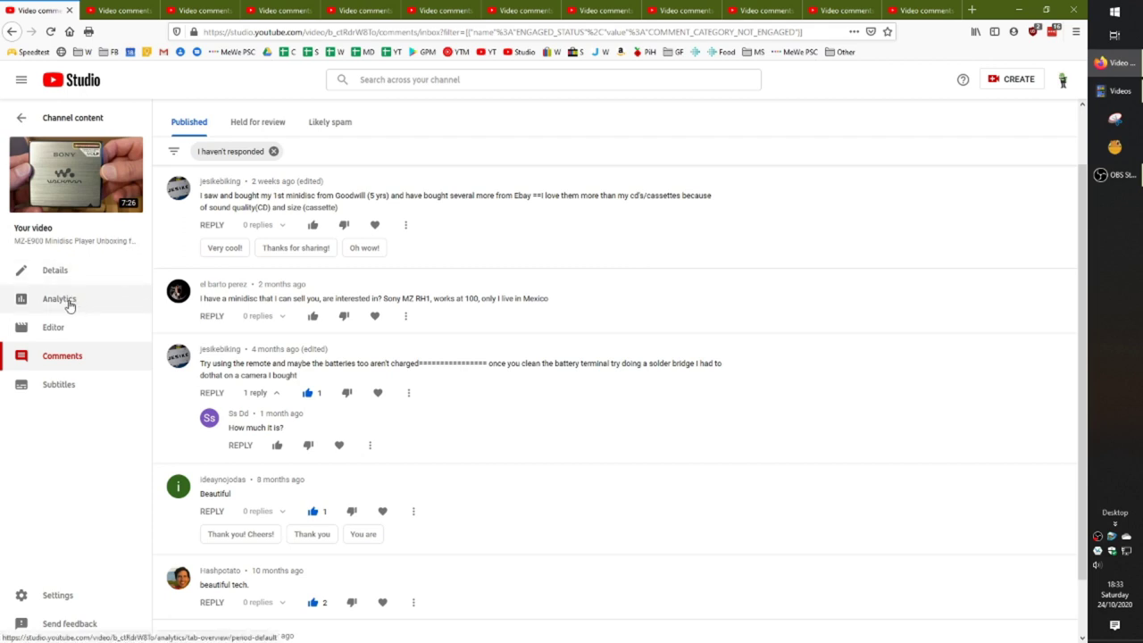
{"action": "left_click", "coordinate": [59, 299]}
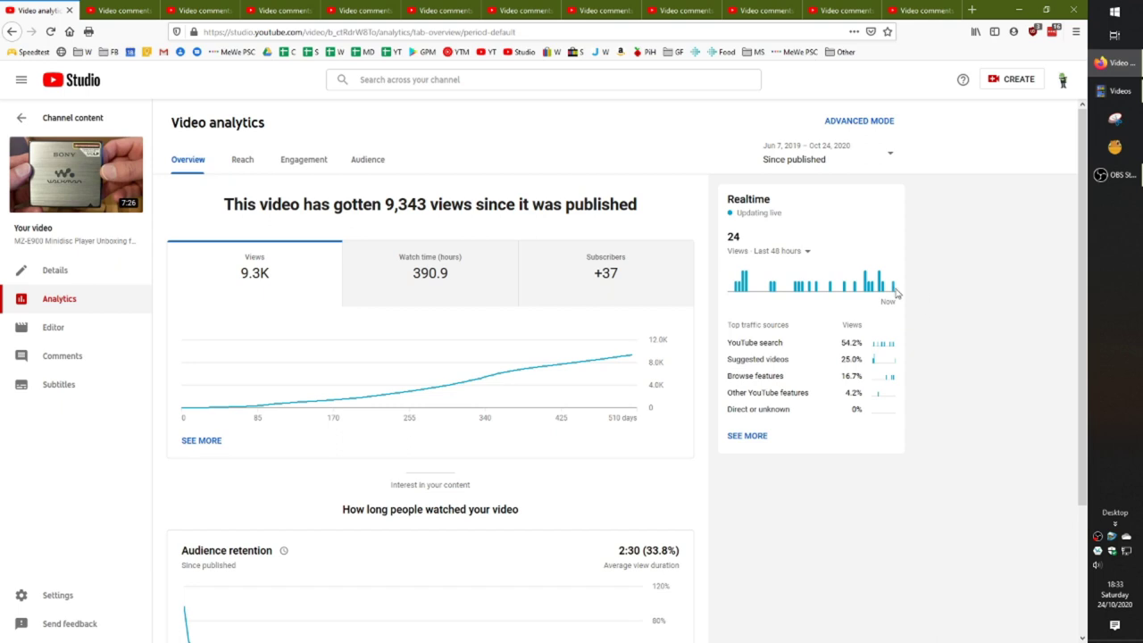
{"action": "mouse_move", "coordinate": [893, 291]}
{"action": "mouse_move", "coordinate": [411, 396]}
Step: Return to the MZ-E900 video's comments and read through the ones not yet responded to
{"action": "left_click", "coordinate": [49, 271]}
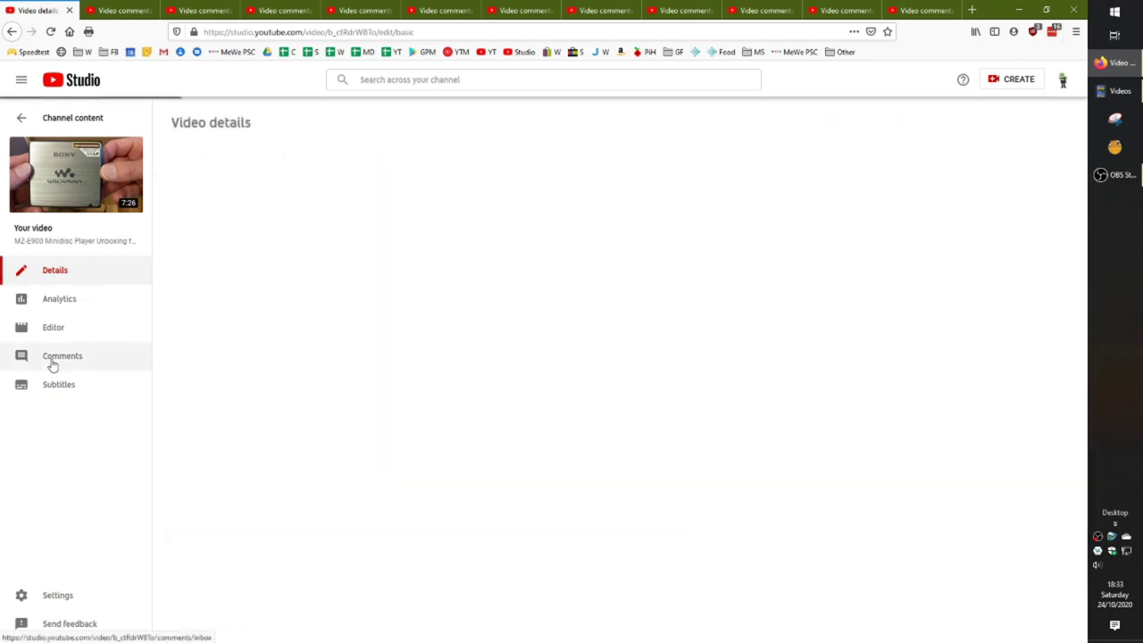
{"action": "left_click", "coordinate": [52, 358]}
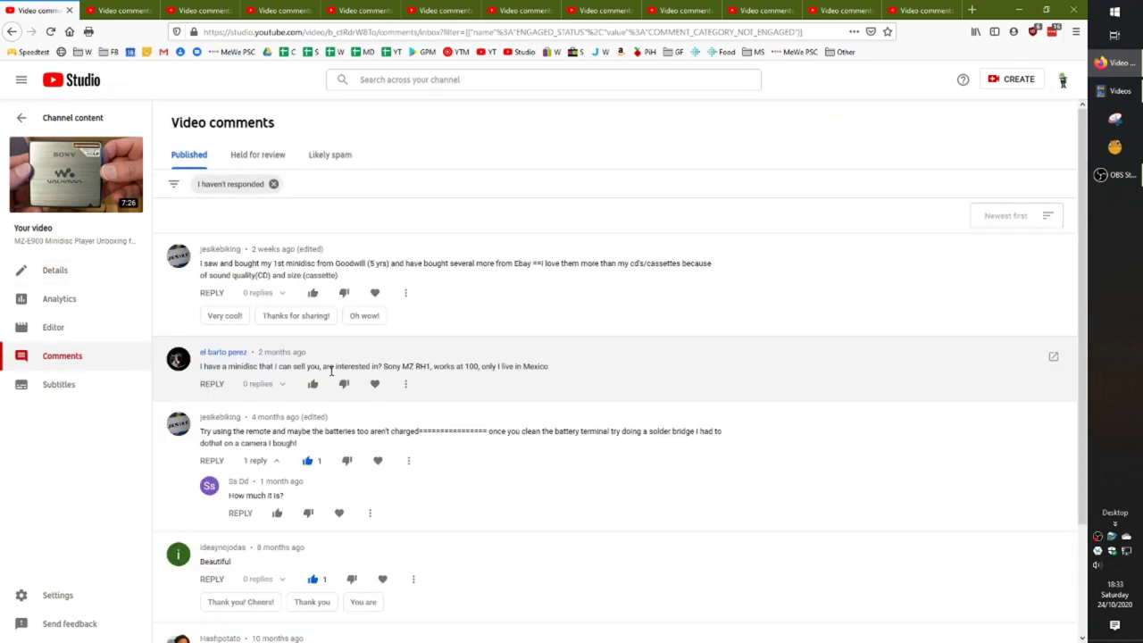
{"action": "scroll", "coordinate": [335, 375], "scroll_direction": "down", "scroll_amount": 3}
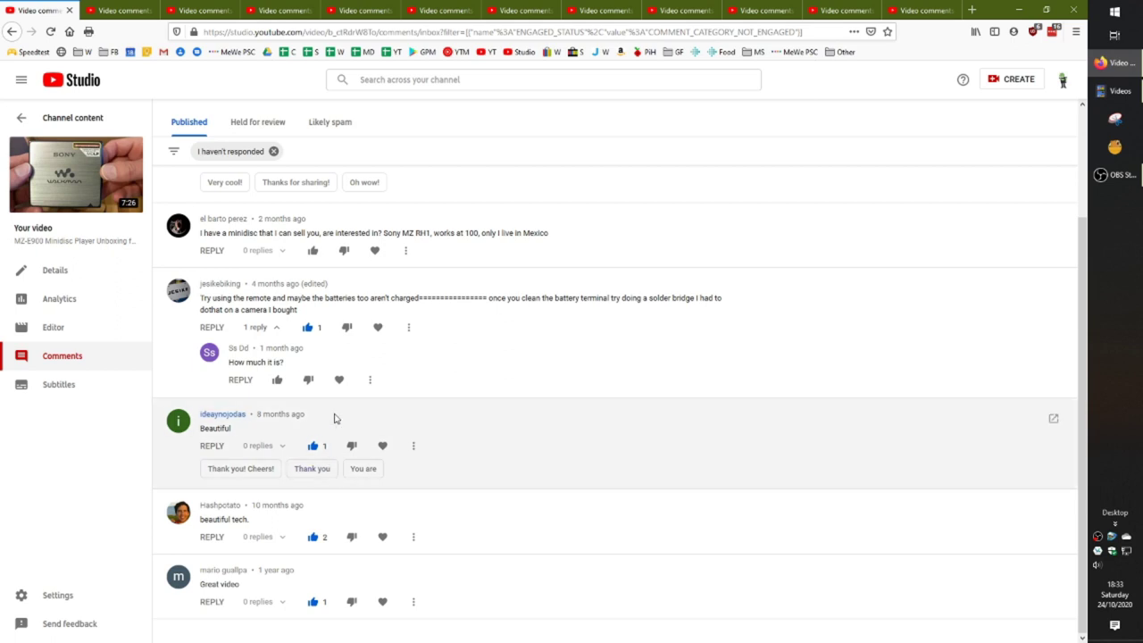
{"action": "scroll", "coordinate": [438, 318], "scroll_direction": "up", "scroll_amount": 1}
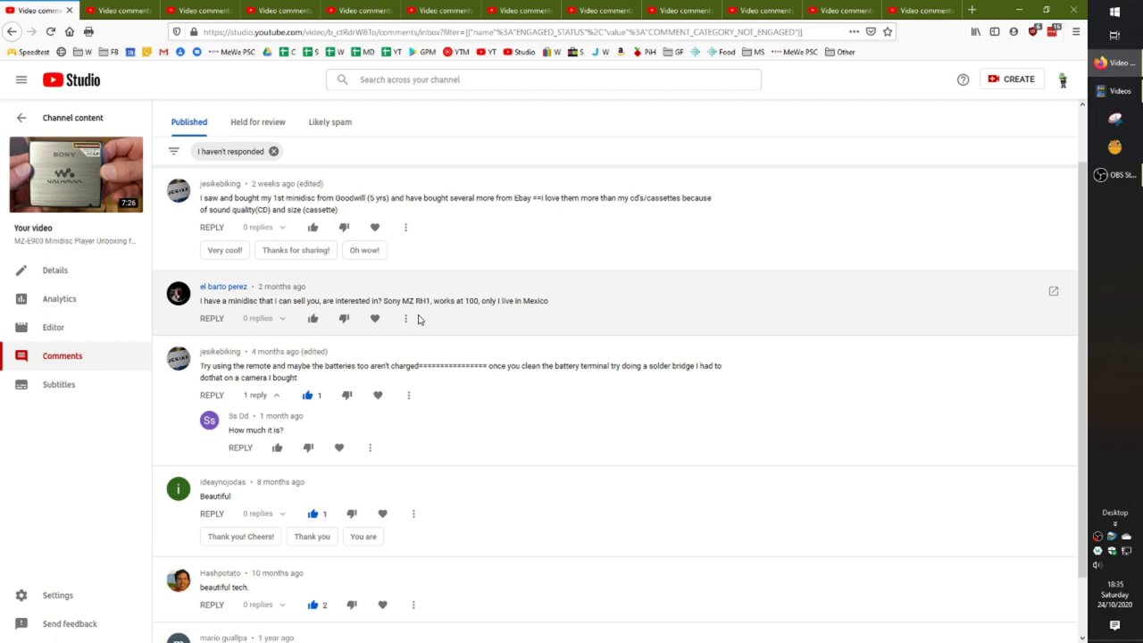
{"action": "scroll", "coordinate": [407, 245], "scroll_direction": "up", "scroll_amount": 2}
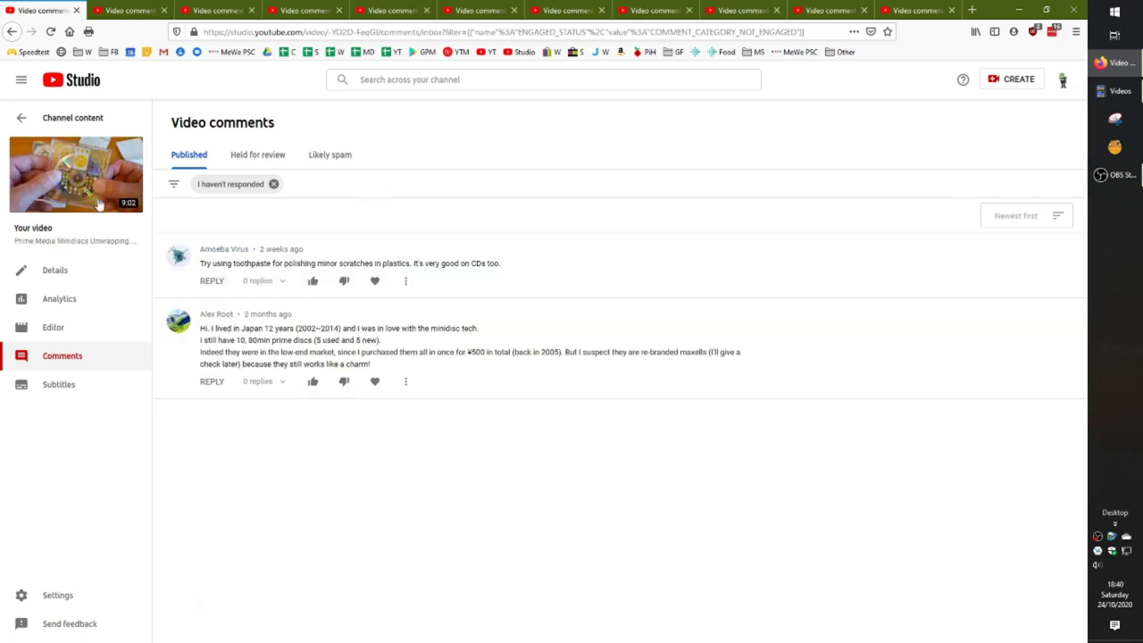
Step: View the Prime Media Minidiscs Unwrapping video on YouTube, and close both its page and its comments
{"action": "left_click", "coordinate": [76, 176]}
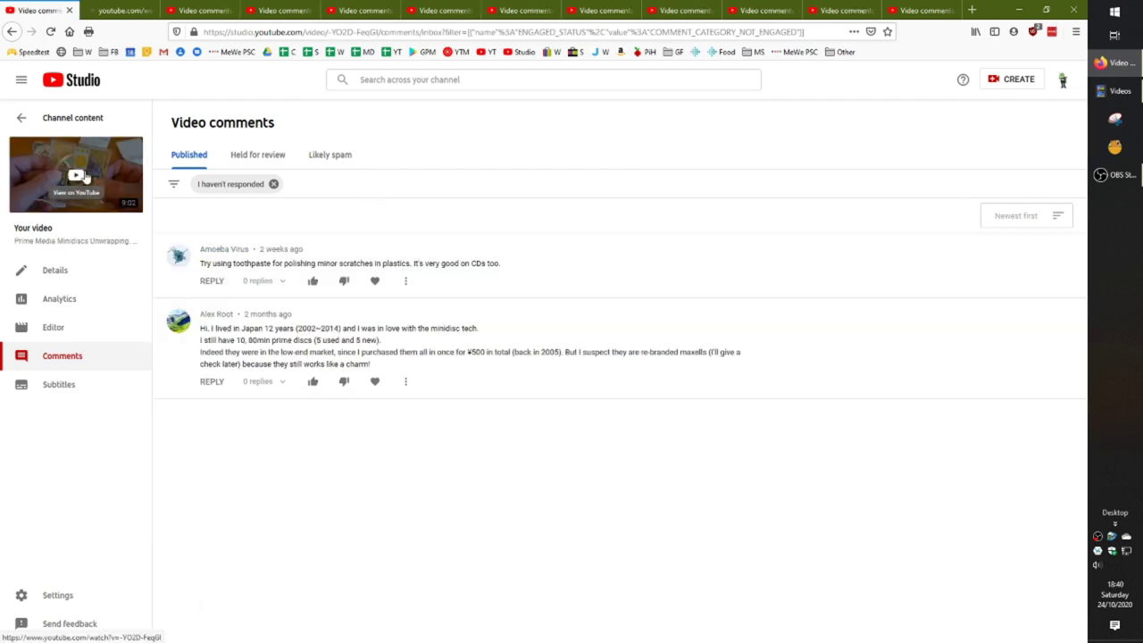
{"action": "left_click", "coordinate": [116, 12]}
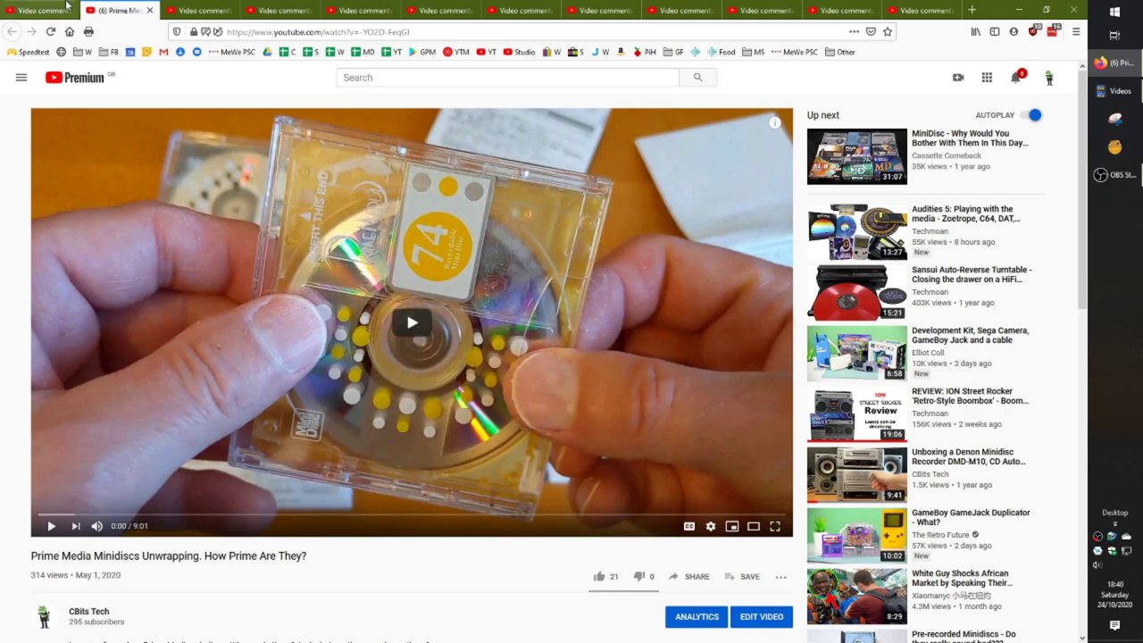
{"action": "middle_click", "coordinate": [119, 13]}
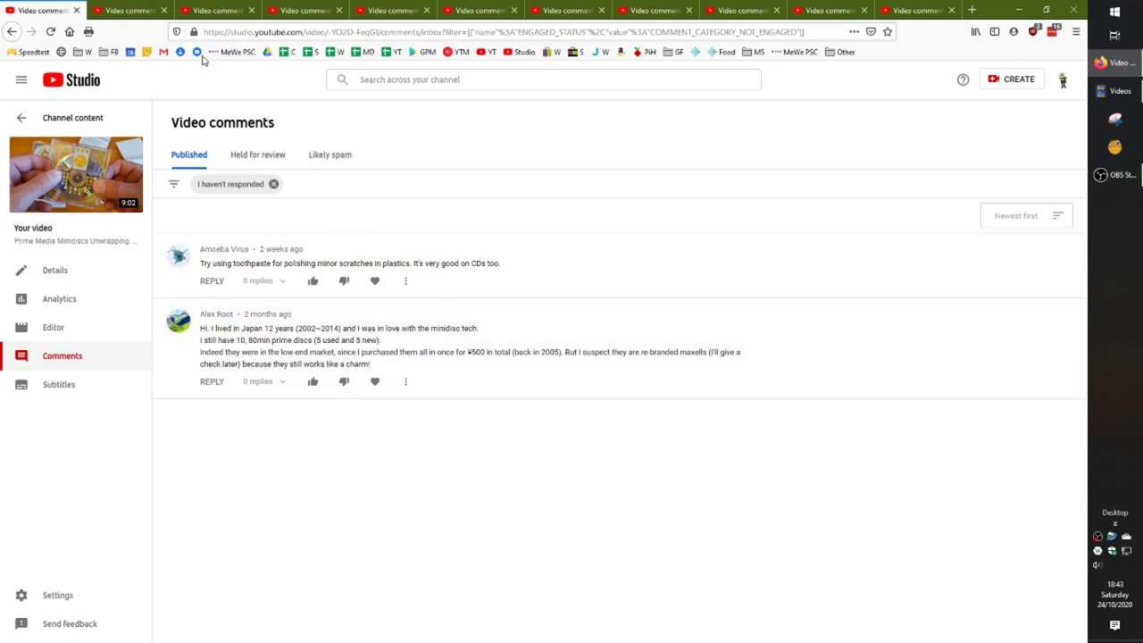
{"action": "middle_click", "coordinate": [36, 7]}
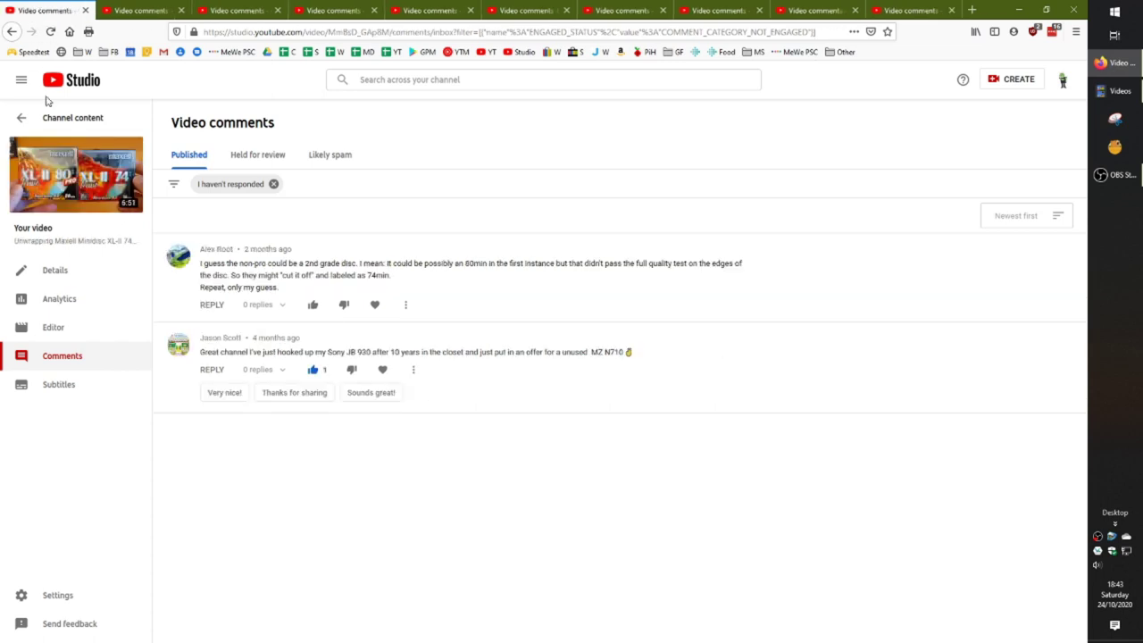
Step: View the Maxell Minidisc XL-II 74 unwrapping video on YouTube and close its page to return to the comments
{"action": "mouse_move", "coordinate": [77, 178]}
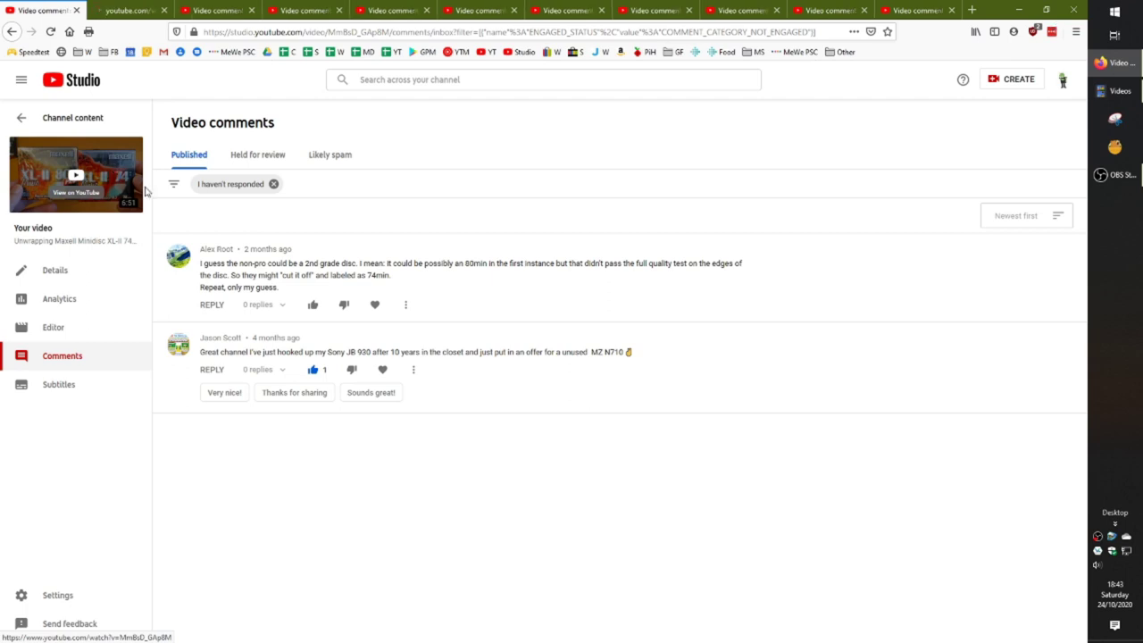
{"action": "left_click", "coordinate": [114, 169]}
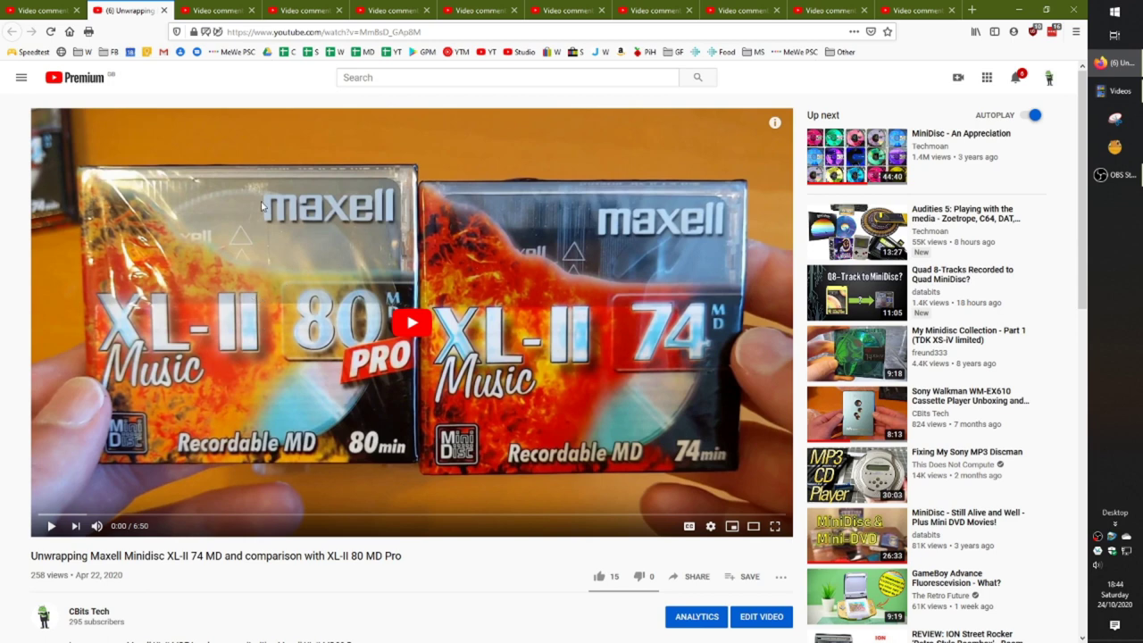
{"action": "middle_click", "coordinate": [119, 18]}
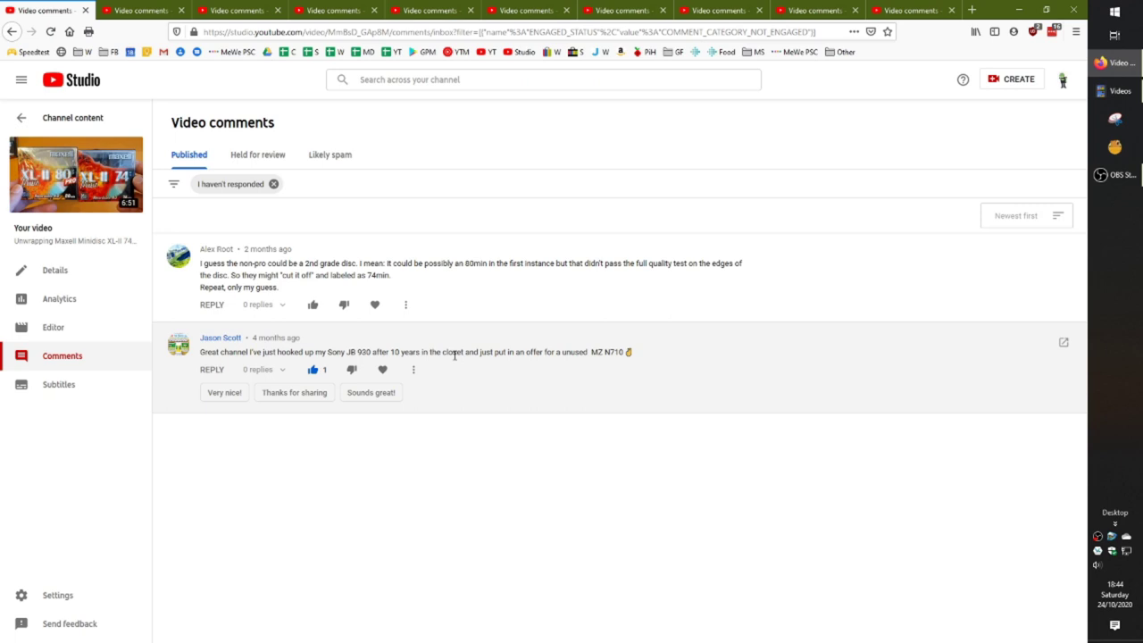
Step: Search Google for "Sony JB 930" from the second comment on the Maxell video and show the image results
{"action": "left_click_drag", "start_coordinate": [372, 352], "coordinate": [328, 352]}
{"action": "right_click", "coordinate": [340, 354]}
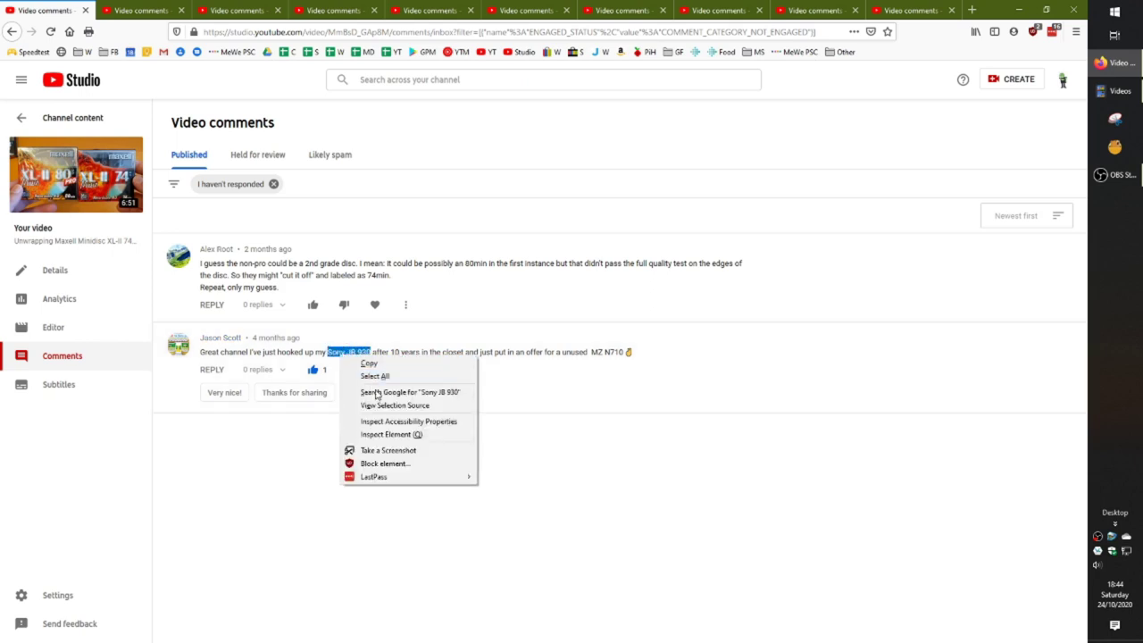
{"action": "left_click", "coordinate": [376, 394]}
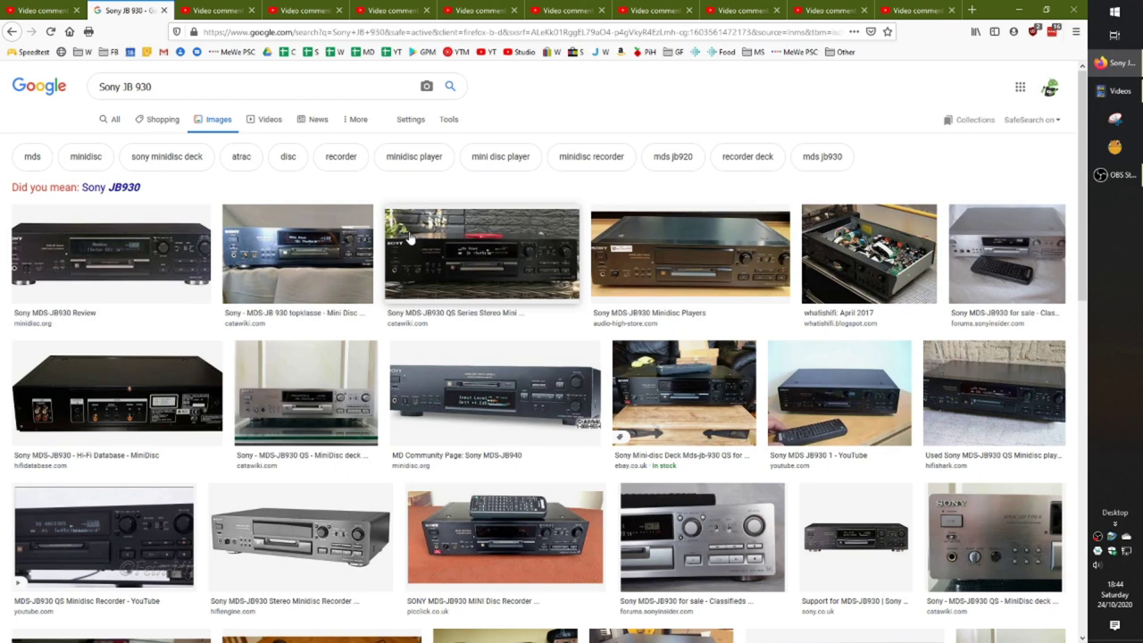
Step: Preview the Sony MDS-JB930 images from Minidisc.org and Sony Insider Forums, close the search and clear the text selection in the comment
{"action": "left_click", "coordinate": [117, 261]}
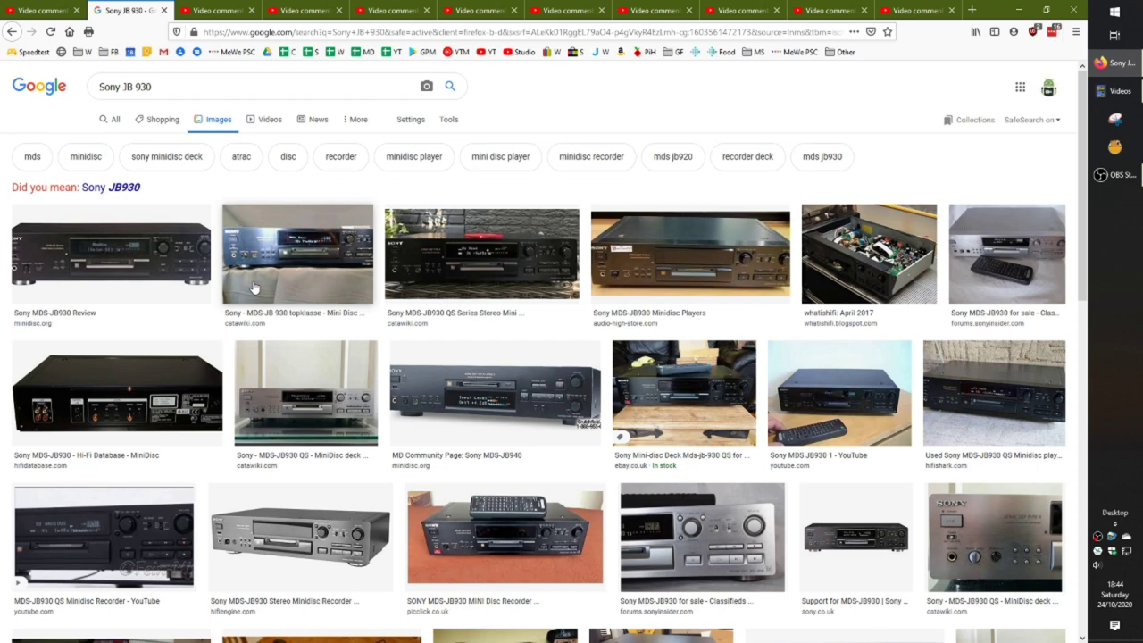
{"action": "left_click", "coordinate": [163, 287]}
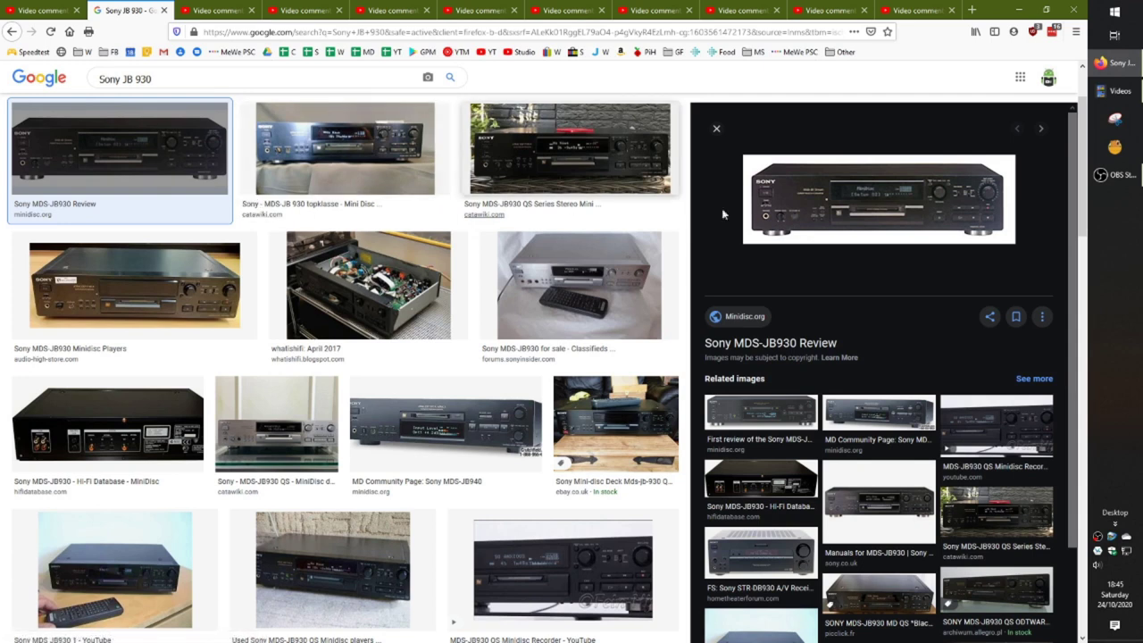
{"action": "left_click", "coordinate": [552, 286]}
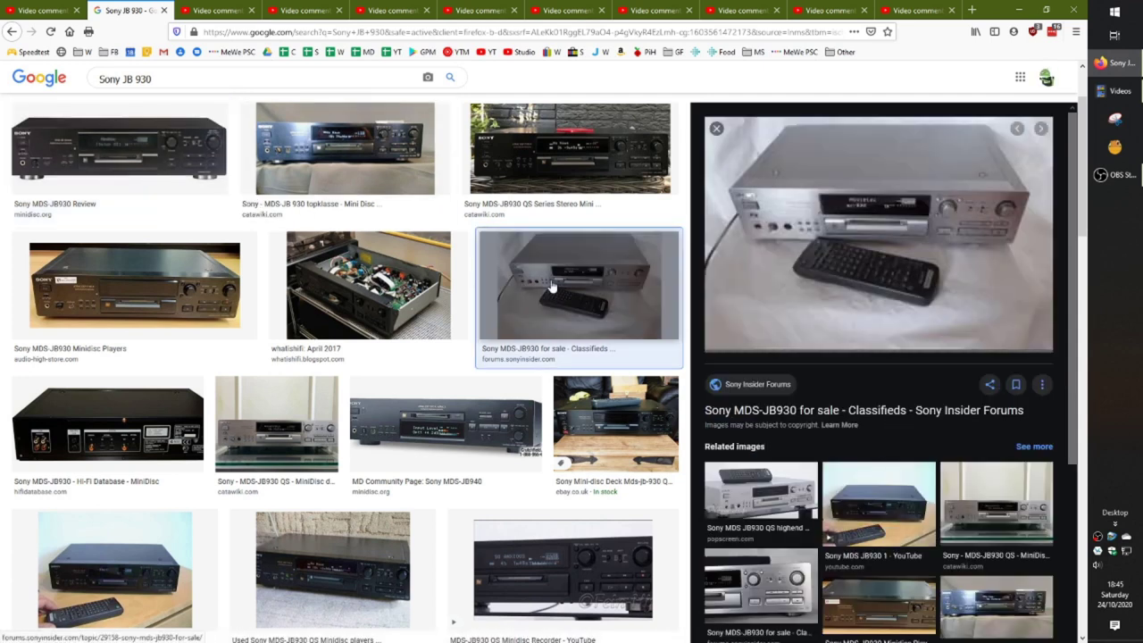
{"action": "middle_click", "coordinate": [111, 9]}
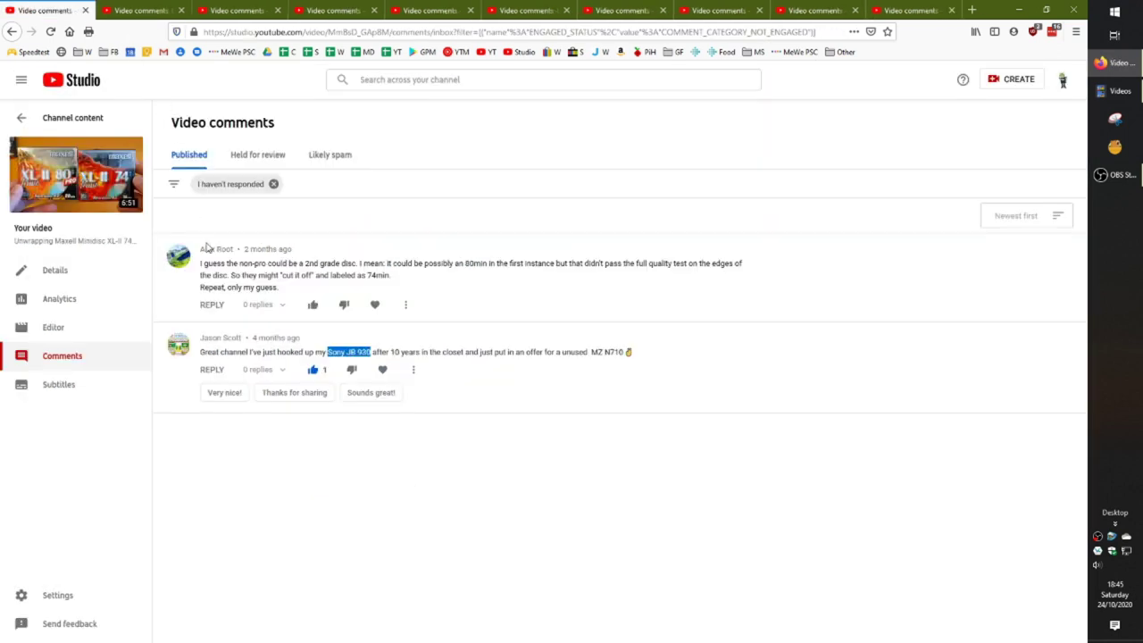
{"action": "left_click", "coordinate": [720, 357]}
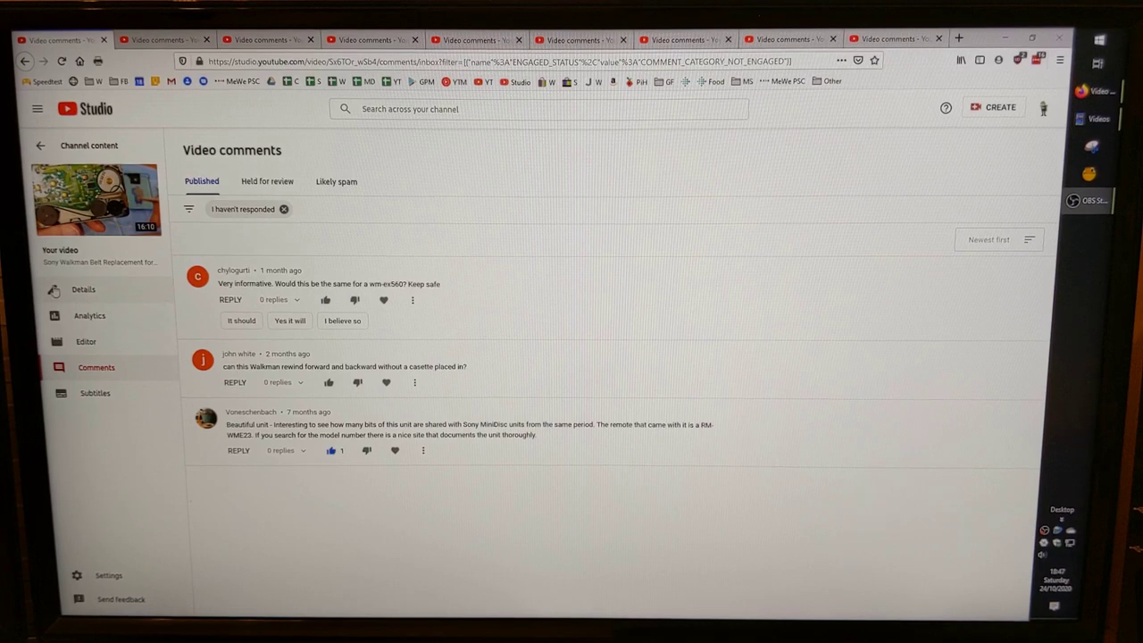
Step: Search Google for "wm-ex560" from the Walkman belt replacement video's first comment, view the image results and close the search
{"action": "mouse_move", "coordinate": [82, 221]}
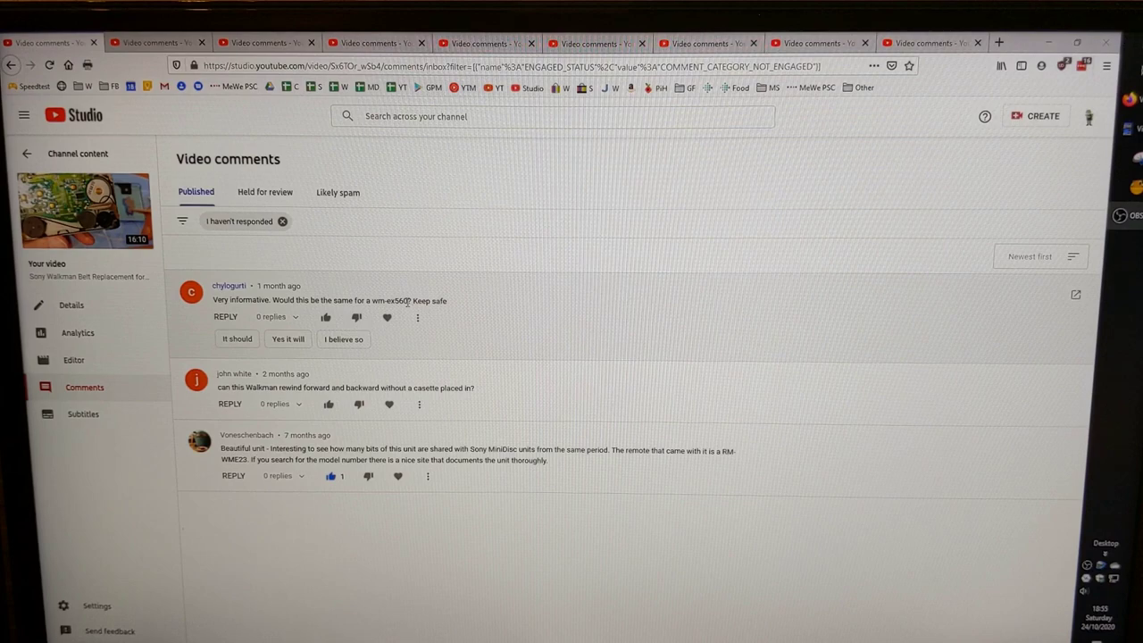
{"action": "left_click_drag", "start_coordinate": [410, 301], "coordinate": [371, 302]}
{"action": "right_click", "coordinate": [375, 300]}
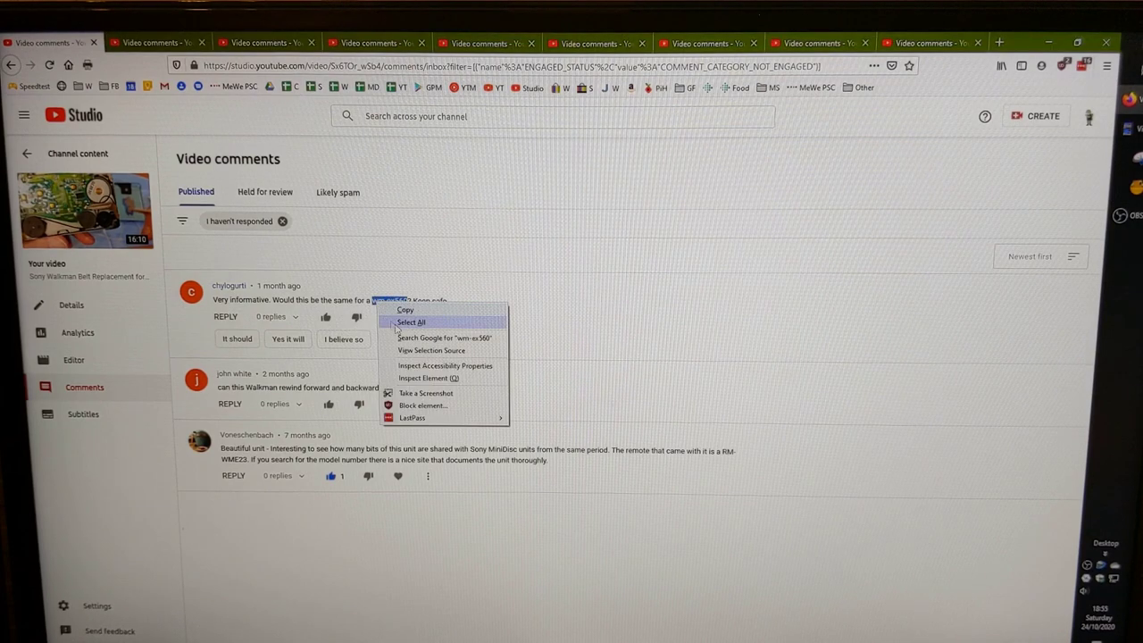
{"action": "left_click", "coordinate": [429, 331]}
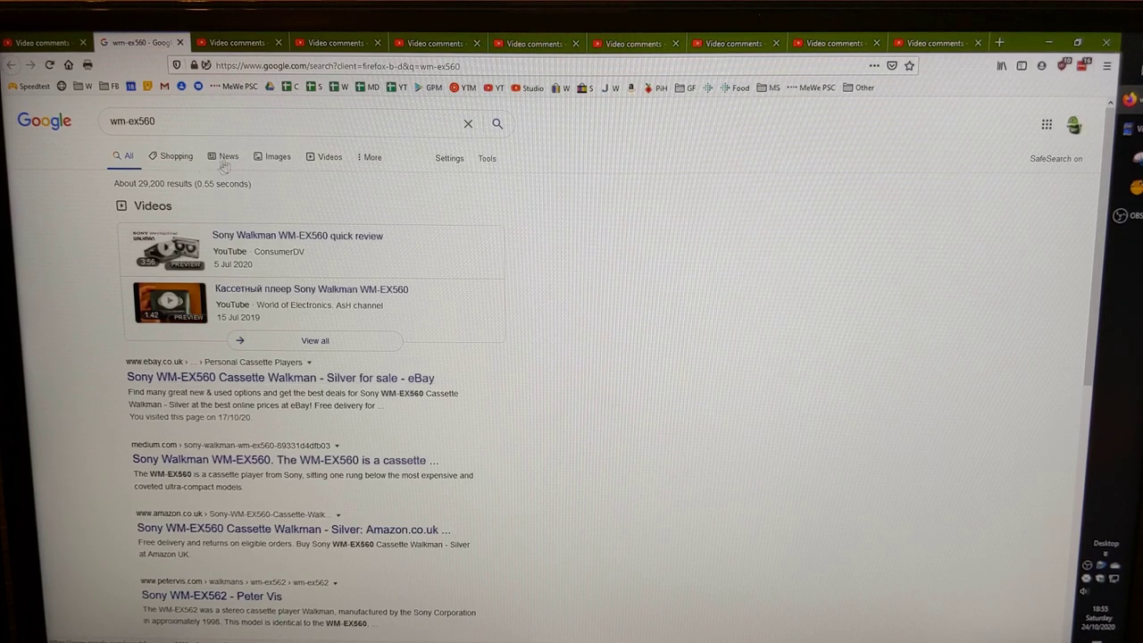
{"action": "left_click", "coordinate": [284, 161]}
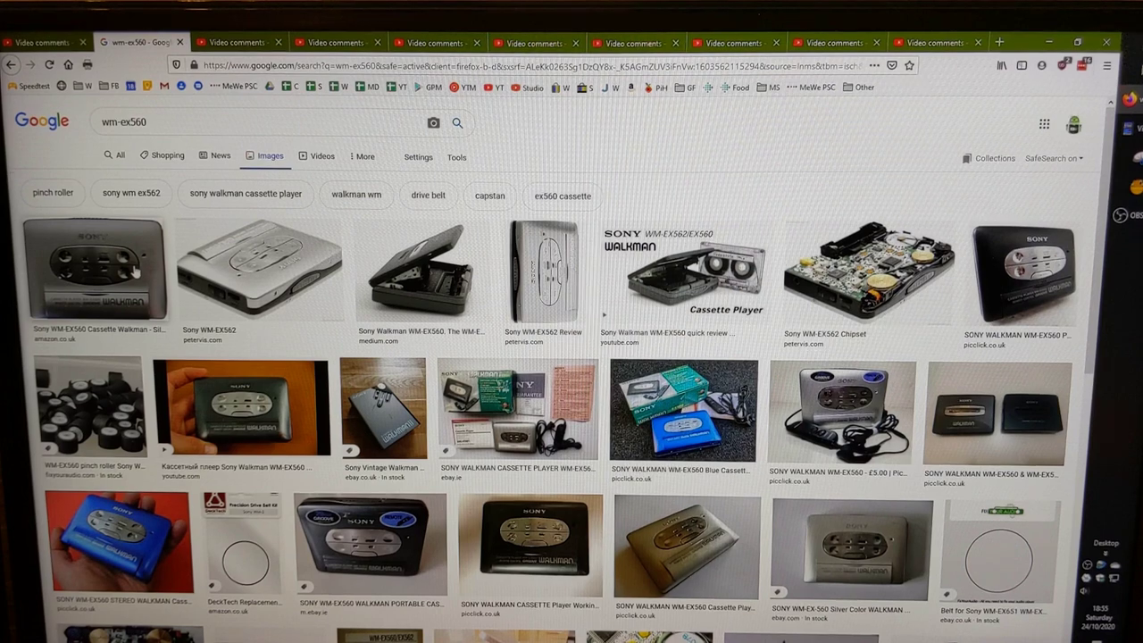
{"action": "middle_click", "coordinate": [123, 52]}
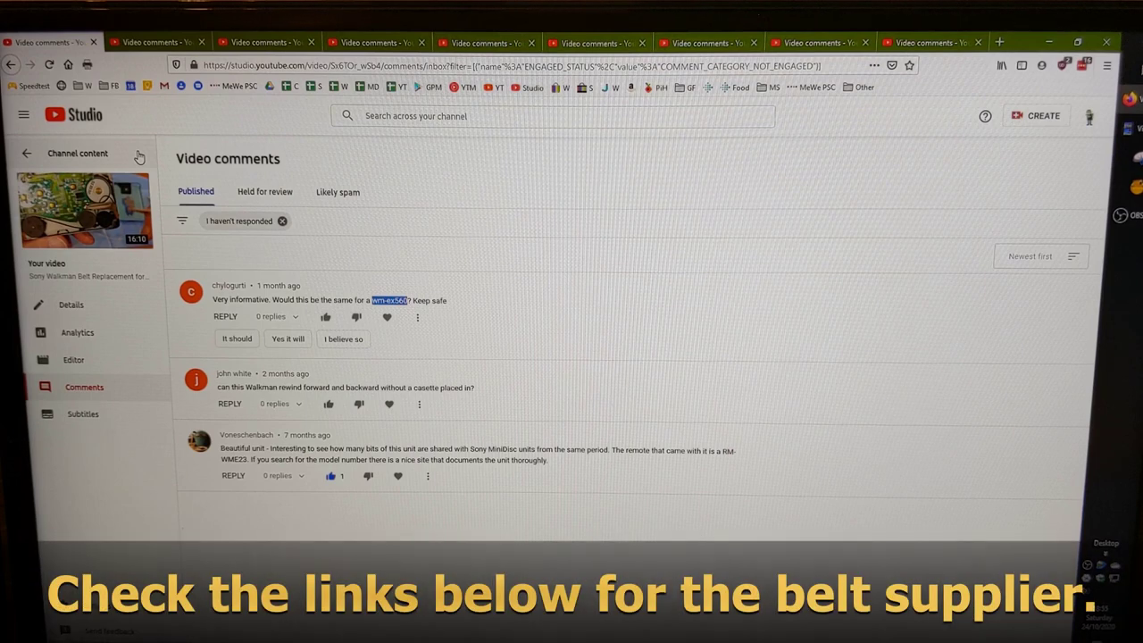
Step: Close the Walkman belt replacement video's comments and open the battery corrosion removal video on YouTube
{"action": "mouse_move", "coordinate": [142, 212]}
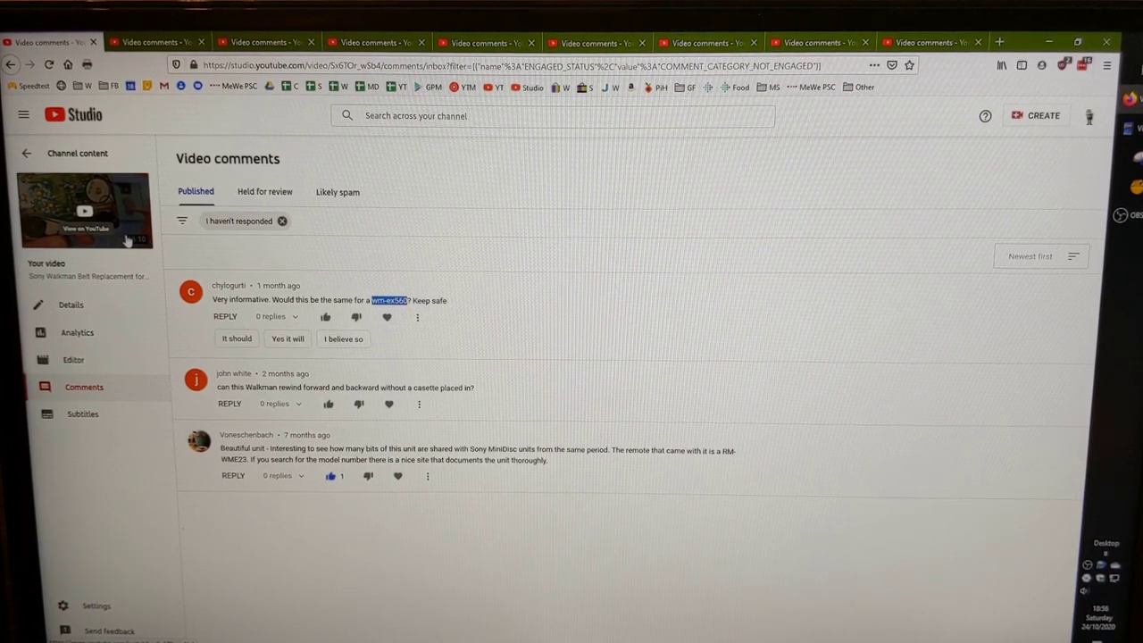
{"action": "left_click", "coordinate": [105, 42]}
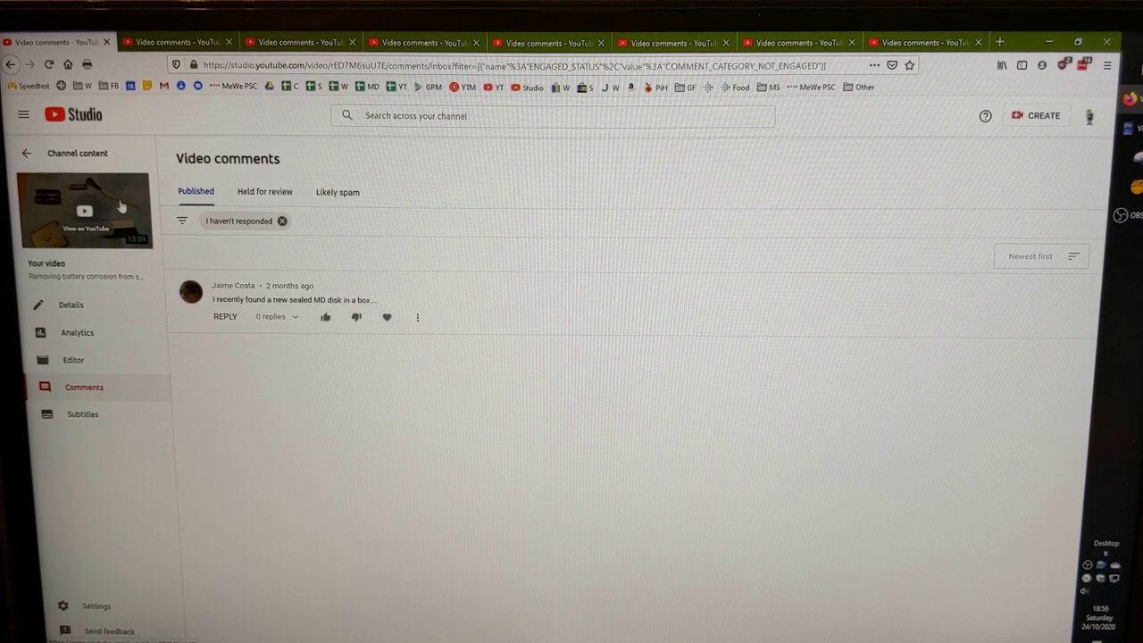
{"action": "left_click", "coordinate": [122, 205]}
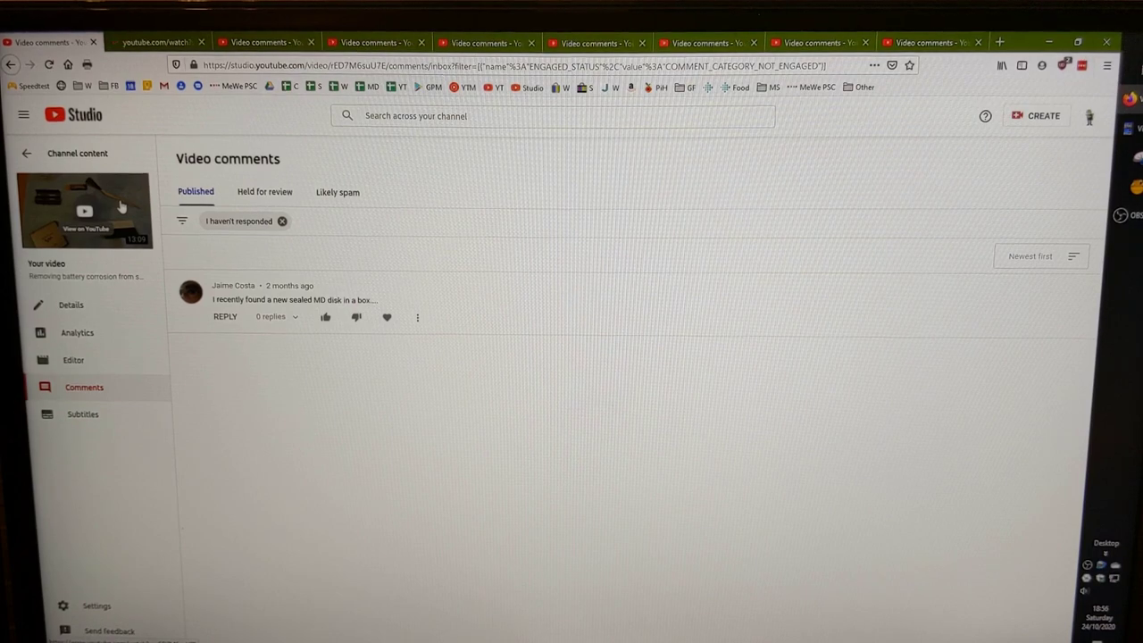
Step: Show the opened YouTube page of the battery corrosion removal video
{"action": "left_click", "coordinate": [156, 42]}
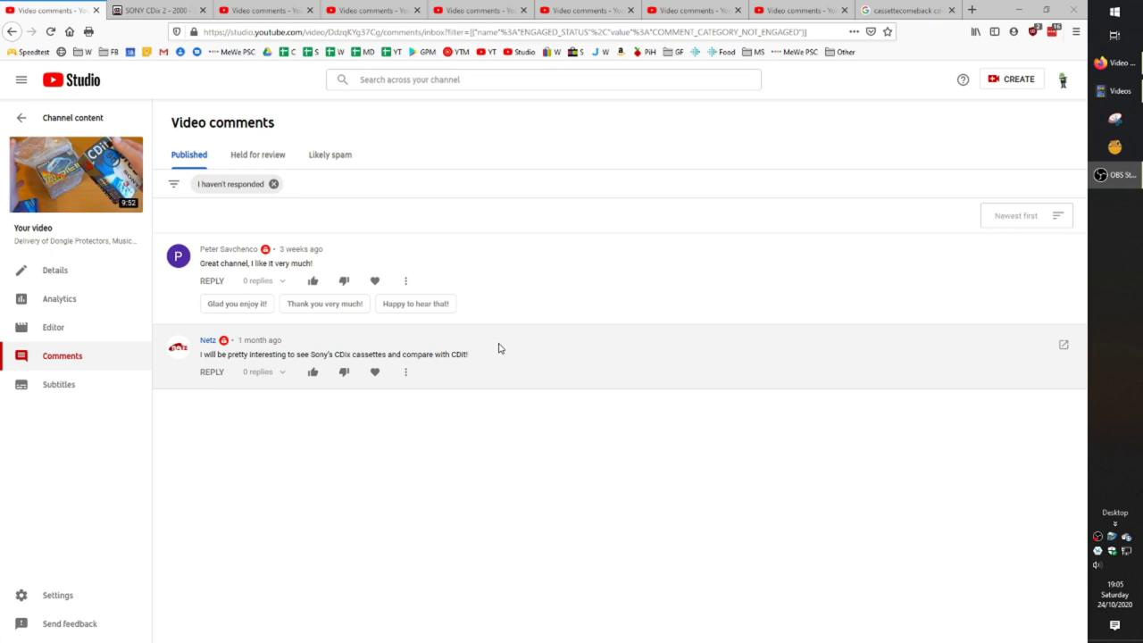
Step: Enlarge the Sony CDix 2 two-pack photo on the Cassette Comeback product page, and go back to the cdix search results
{"action": "mouse_move", "coordinate": [63, 175]}
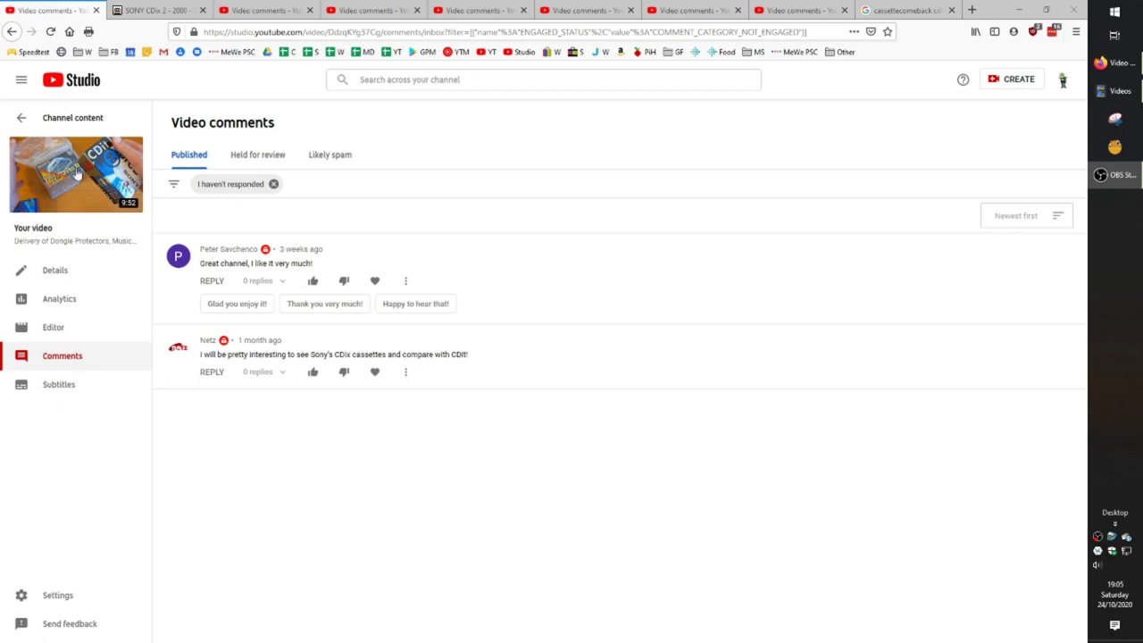
{"action": "left_click", "coordinate": [146, 16]}
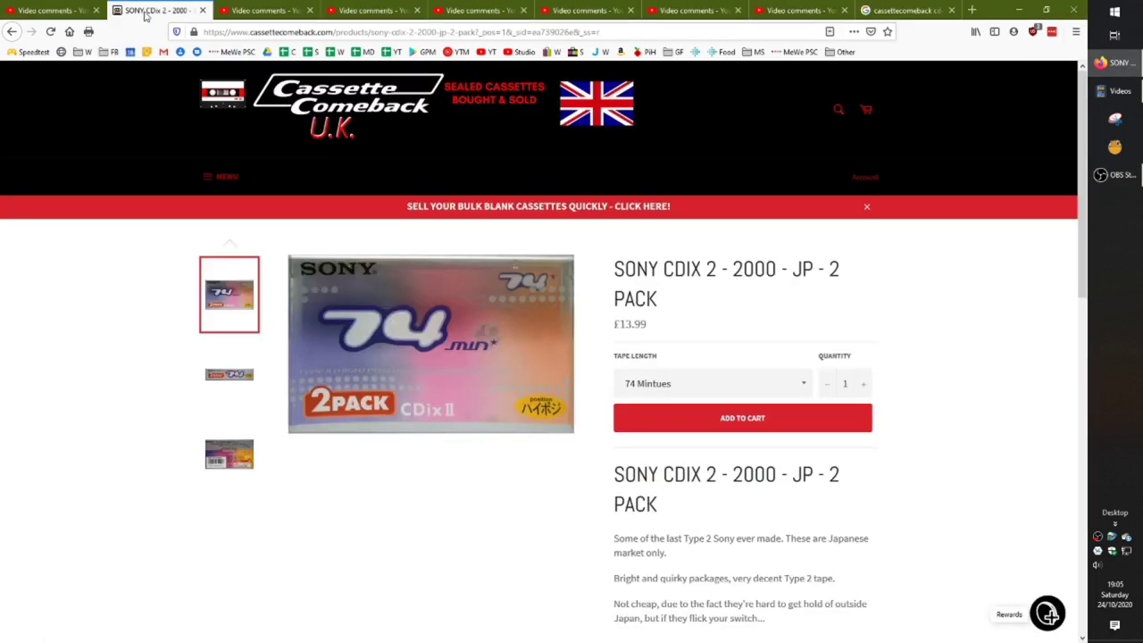
{"action": "left_click", "coordinate": [415, 359]}
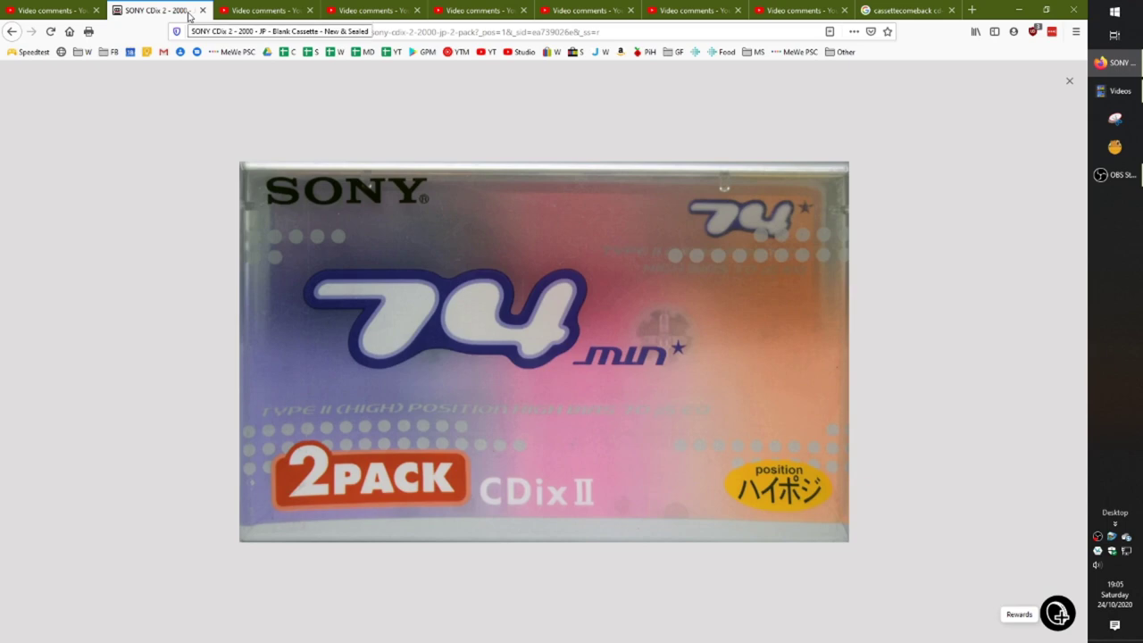
{"action": "left_click", "coordinate": [12, 31]}
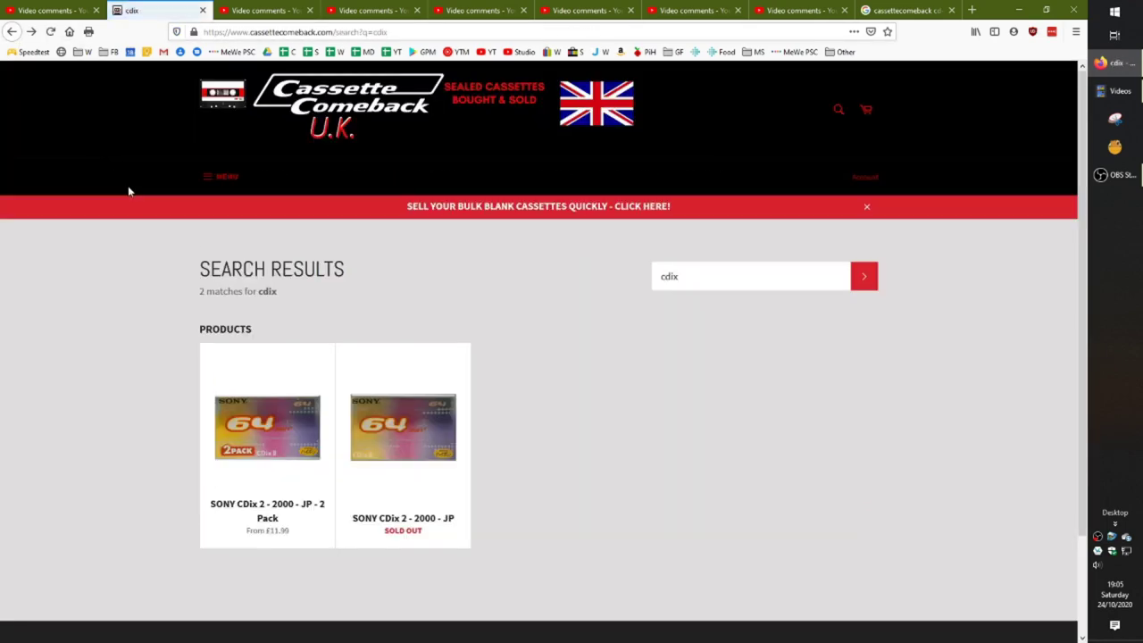
Step: Return to the dongle protectors delivery video's comments, and close both that page and the Cassette Comeback cdix results
{"action": "left_click", "coordinate": [61, 10]}
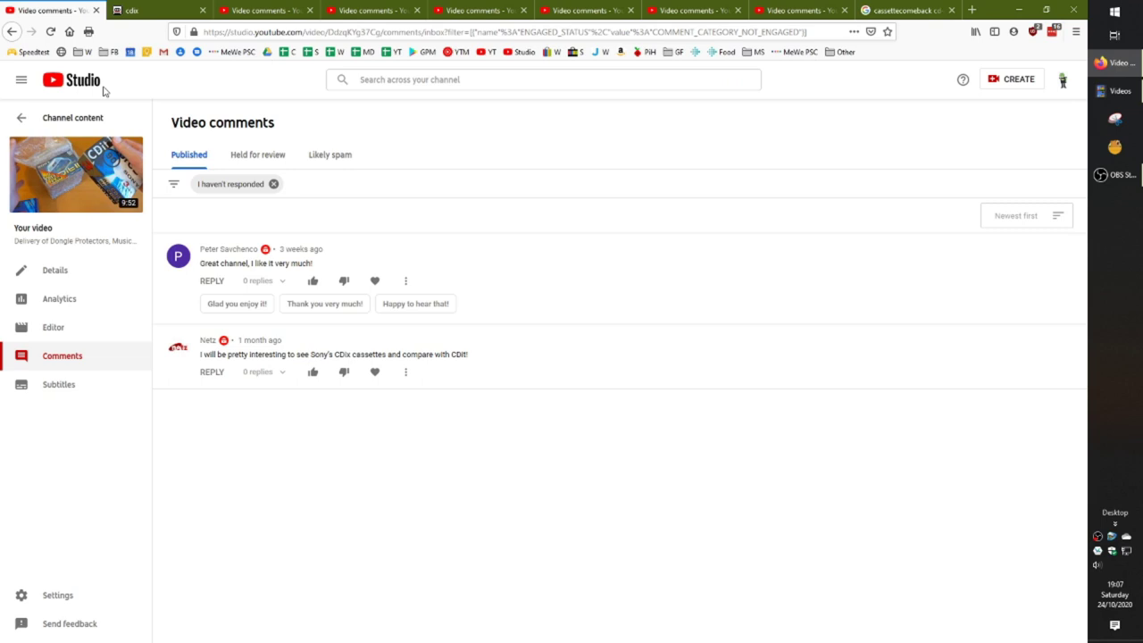
{"action": "middle_click", "coordinate": [55, 10]}
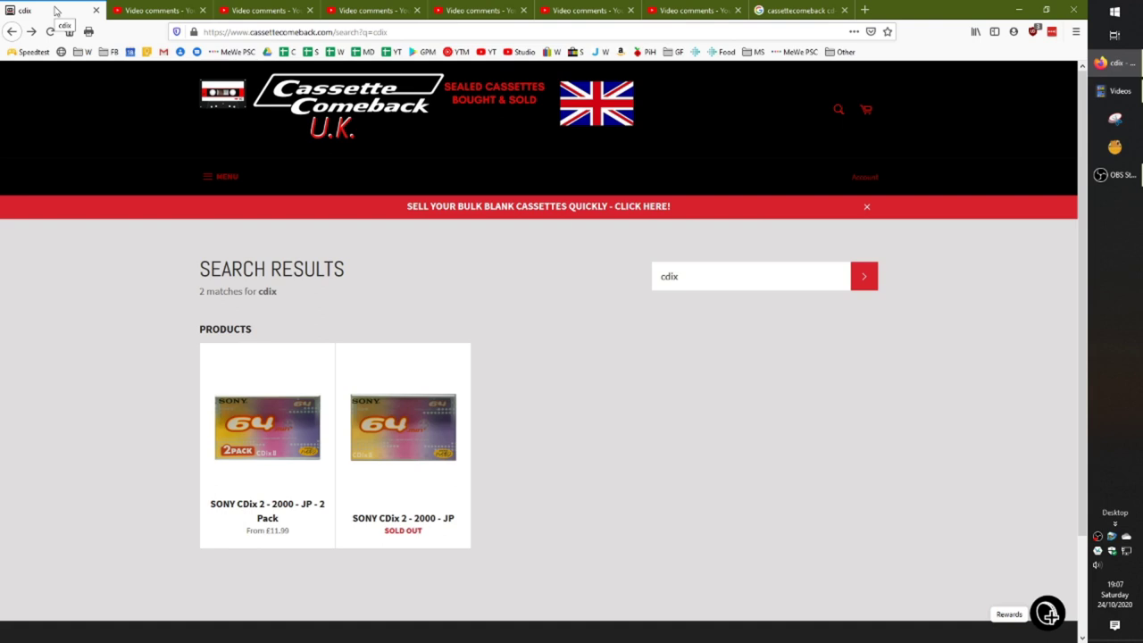
{"action": "middle_click", "coordinate": [55, 10]}
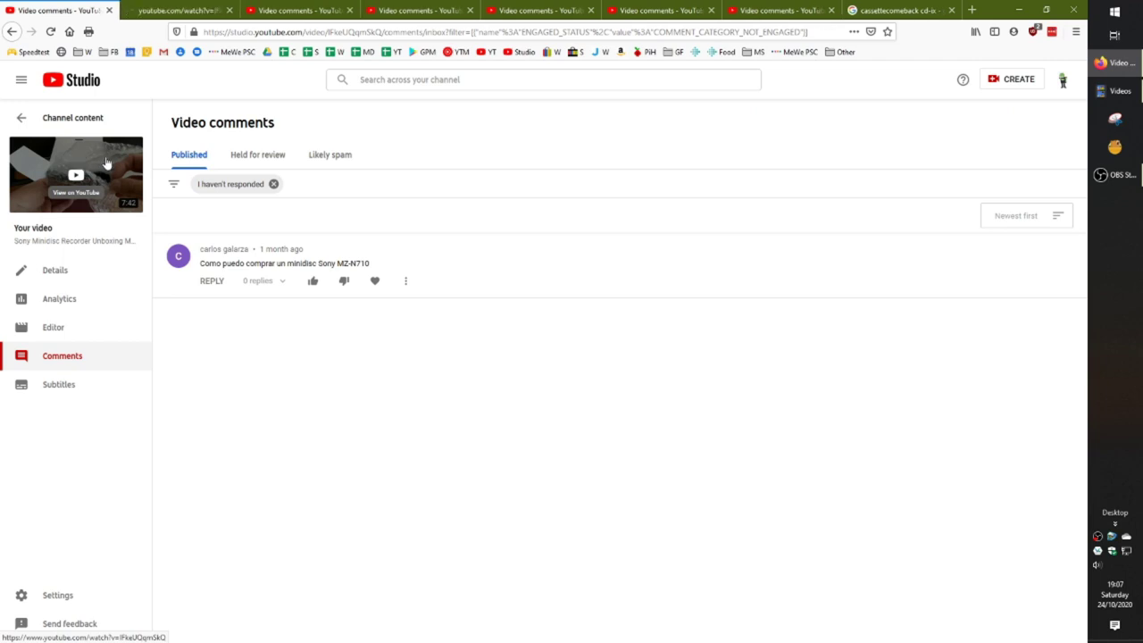
Step: Open the Sony Minidisc Recorder Unboxing MZ-N710 video on YouTube, view its page down to the description and close it
{"action": "middle_click", "coordinate": [79, 158]}
{"action": "left_click", "coordinate": [160, 10]}
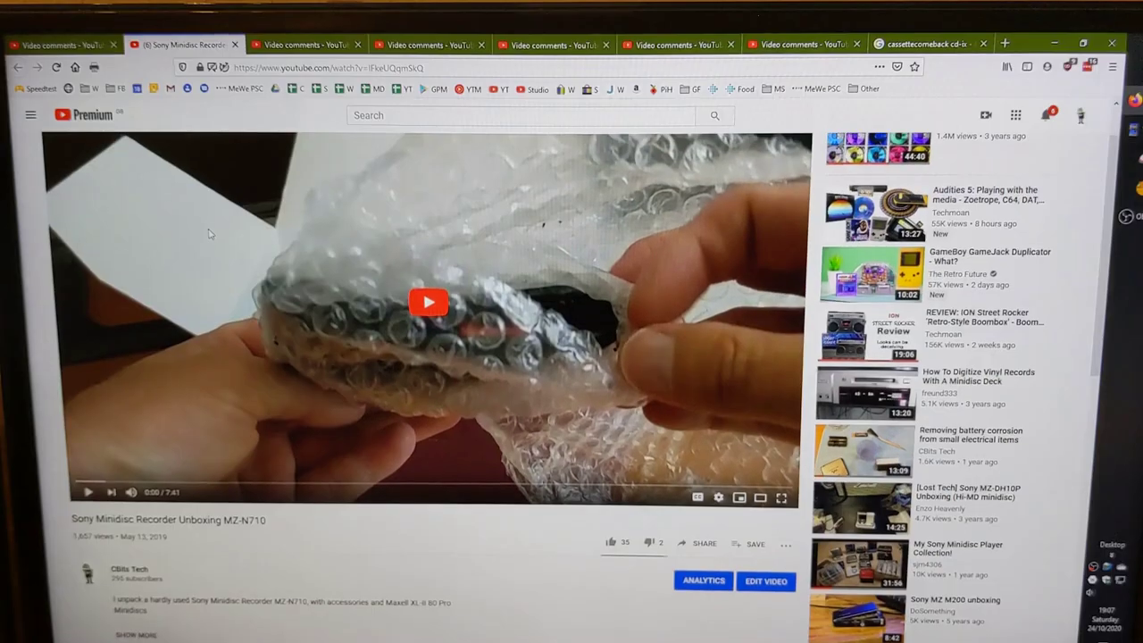
{"action": "scroll", "coordinate": [193, 189], "scroll_direction": "down", "scroll_amount": 2}
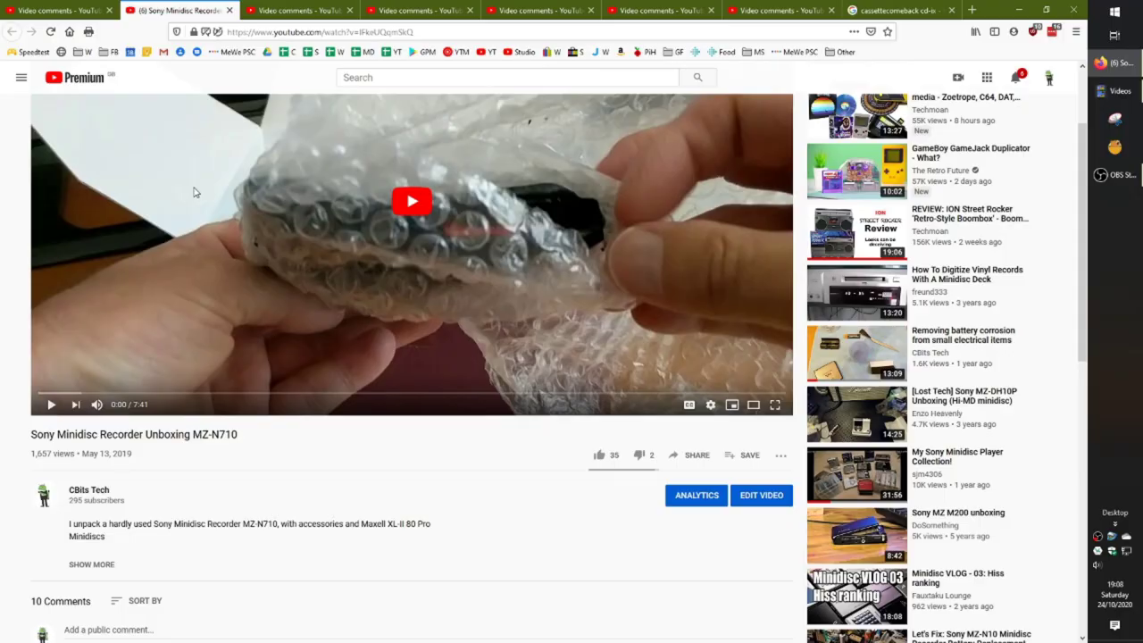
{"action": "middle_click", "coordinate": [153, 10]}
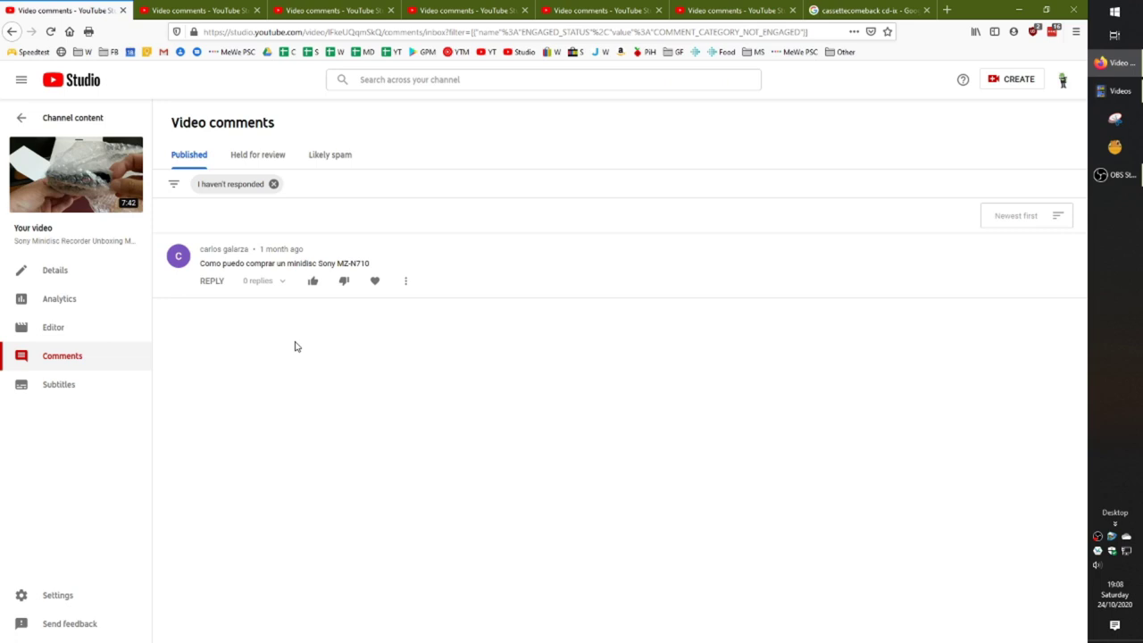
Step: Search Google for "ebay spain" in a new tab, and close the results and the MZ-N710 unboxing video's comments
{"action": "left_click", "coordinate": [946, 10]}
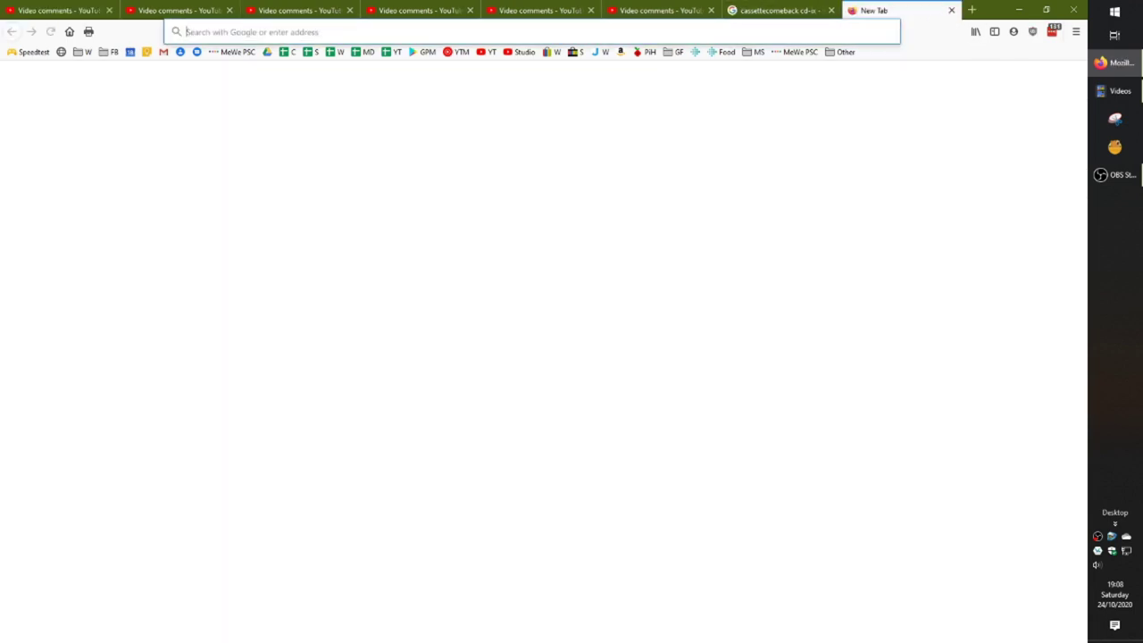
{"action": "type", "text": "ebay spa"}
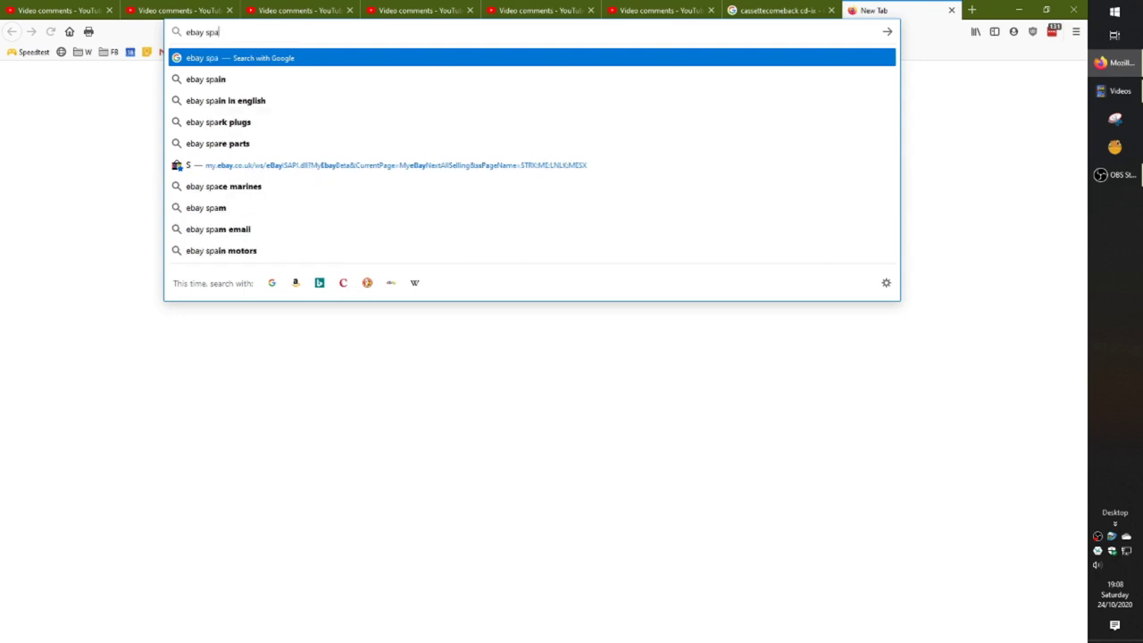
{"action": "type", "text": "in"}
{"action": "key", "text": "Return"}
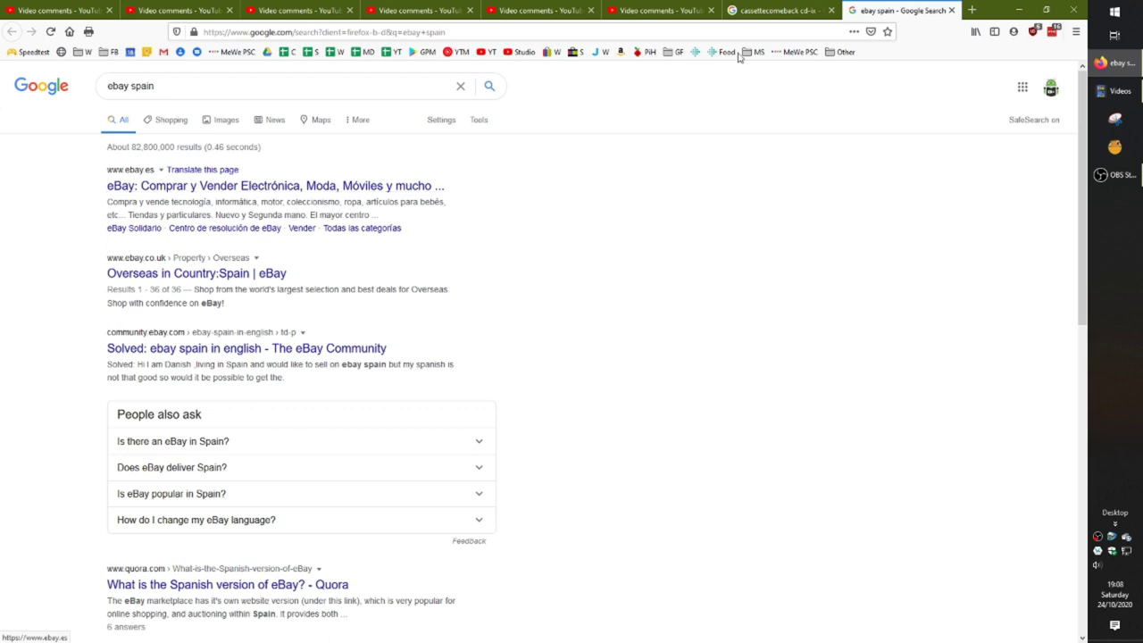
{"action": "middle_click", "coordinate": [912, 12]}
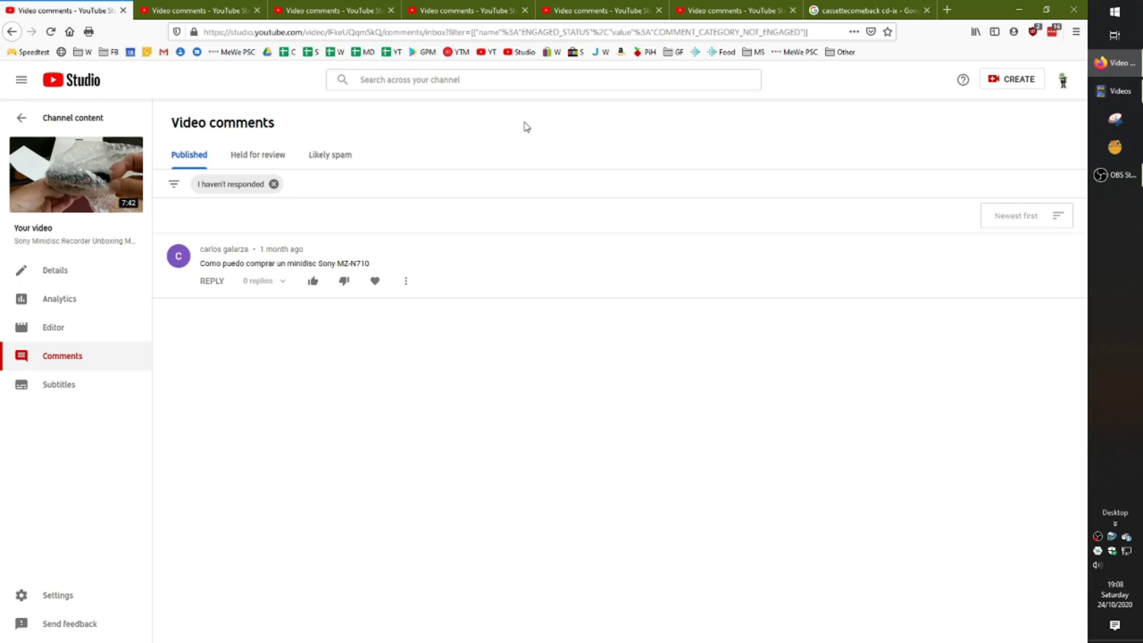
{"action": "key", "text": "ctrl+w"}
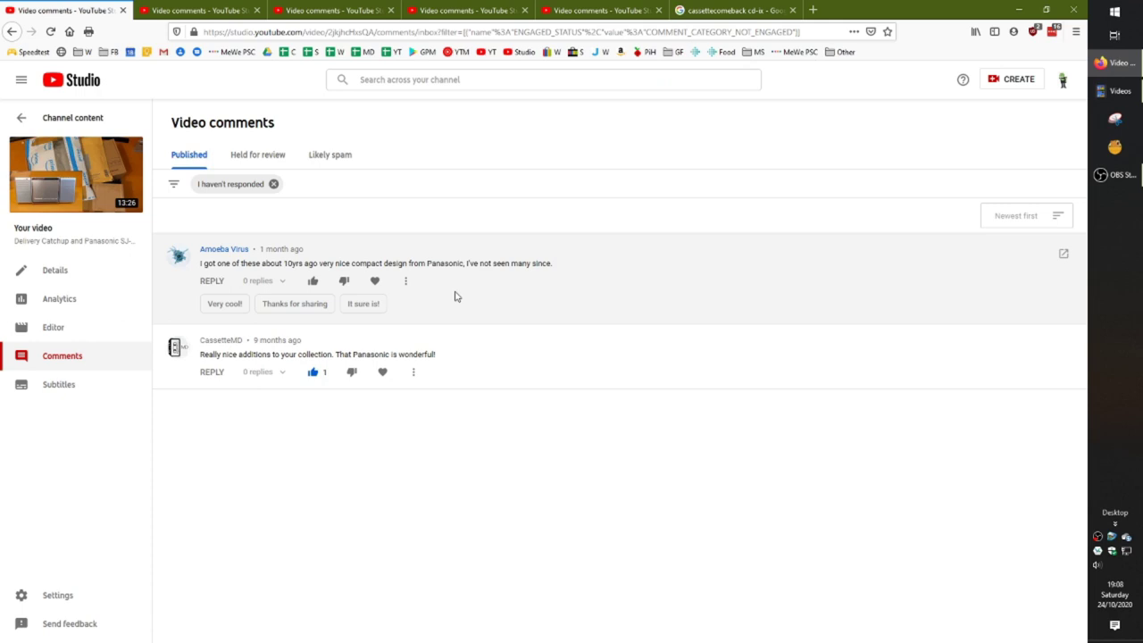
Step: Open the channel of the second commenter on the Panasonic delivery video, view its uploaded videos and close the channel
{"action": "middle_click", "coordinate": [221, 343]}
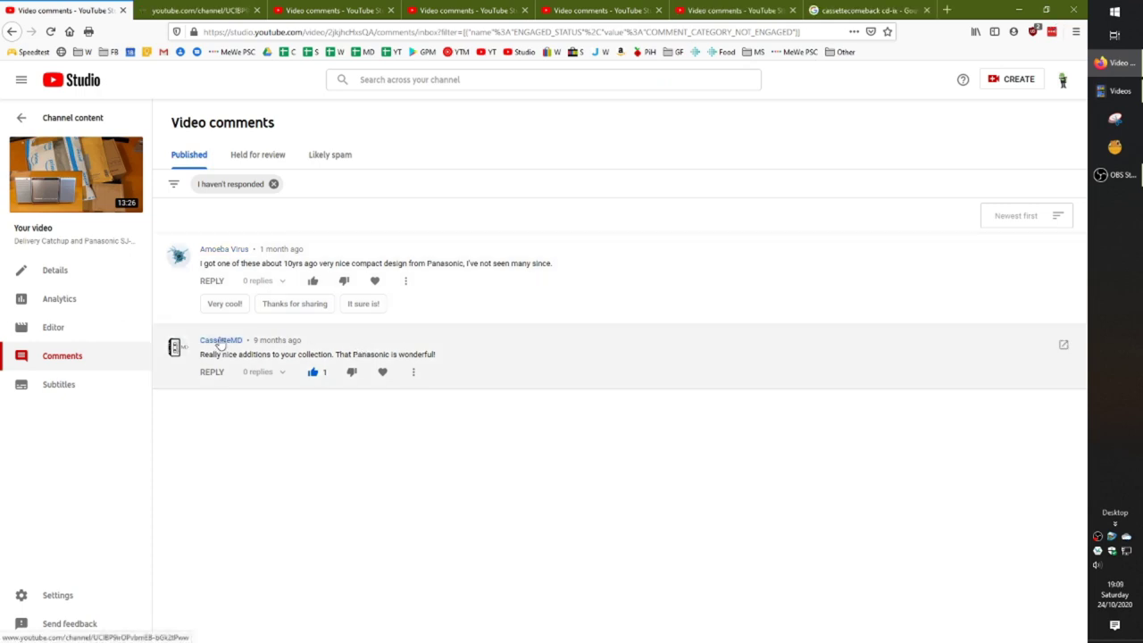
{"action": "left_click", "coordinate": [204, 10]}
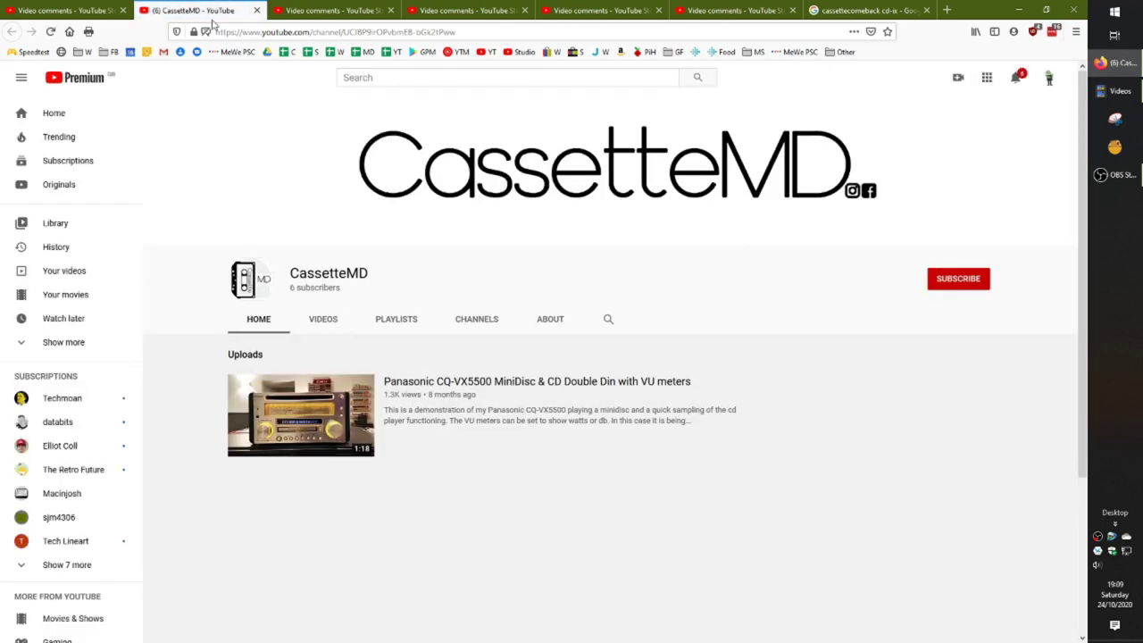
{"action": "left_click", "coordinate": [324, 320]}
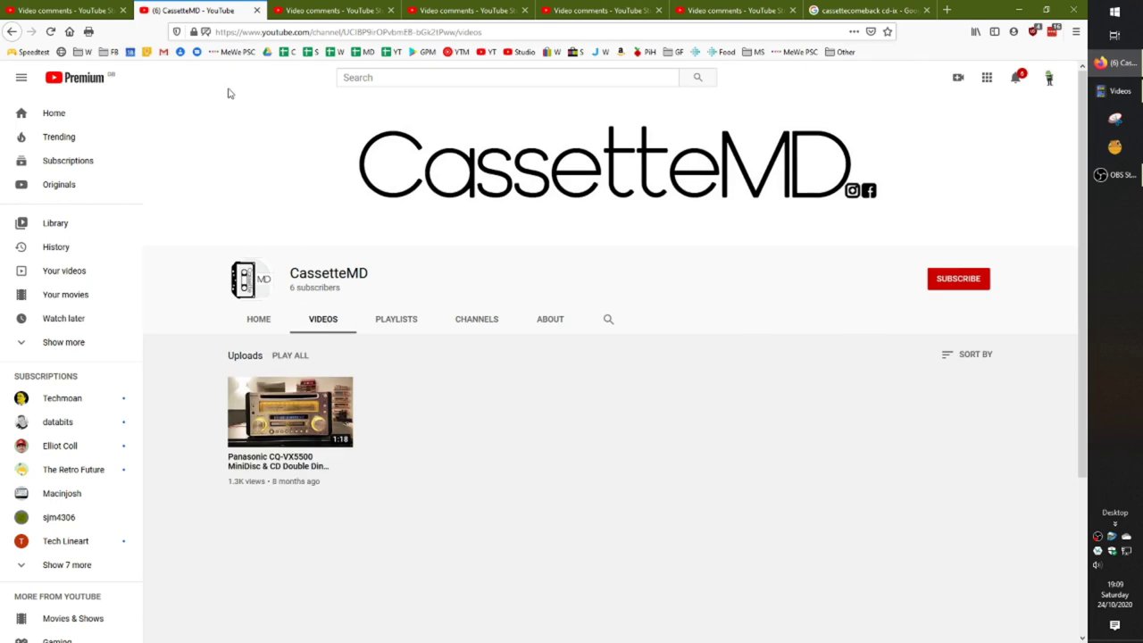
{"action": "middle_click", "coordinate": [194, 12]}
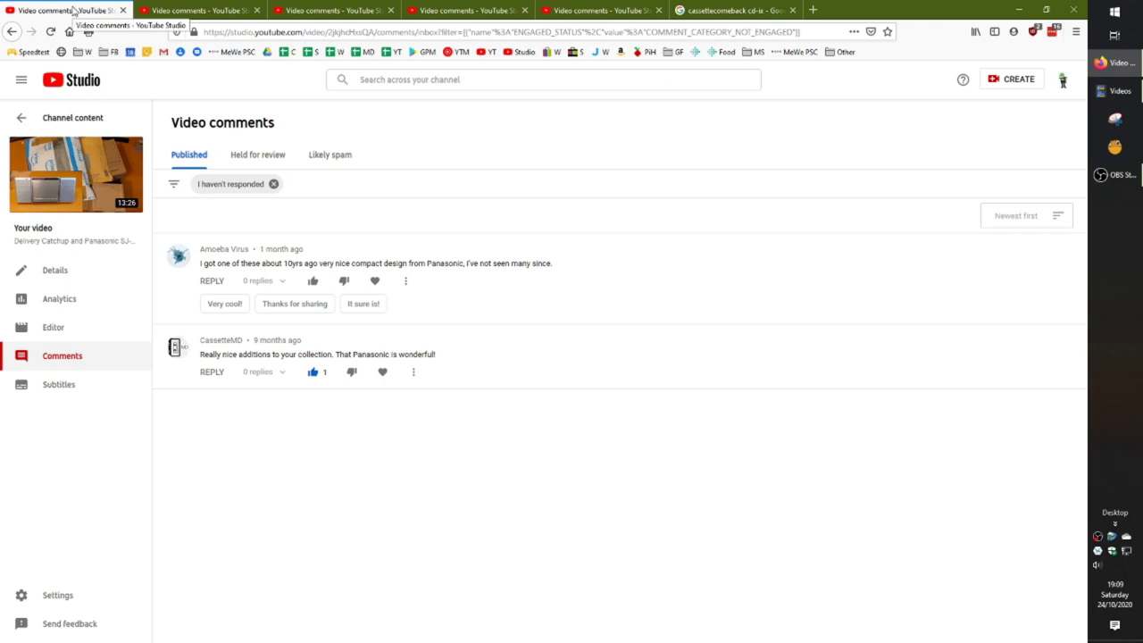
Step: Close the comments of the Panasonic delivery video and of the dongle protectors delivery video
{"action": "middle_click", "coordinate": [74, 11]}
{"action": "mouse_move", "coordinate": [76, 187]}
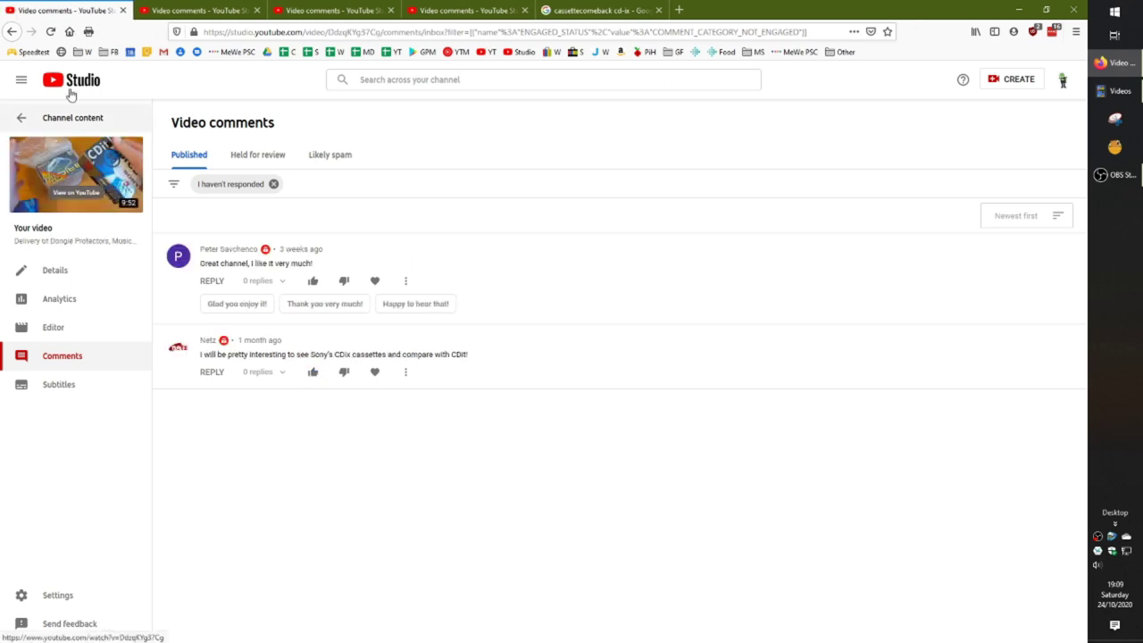
{"action": "middle_click", "coordinate": [67, 11]}
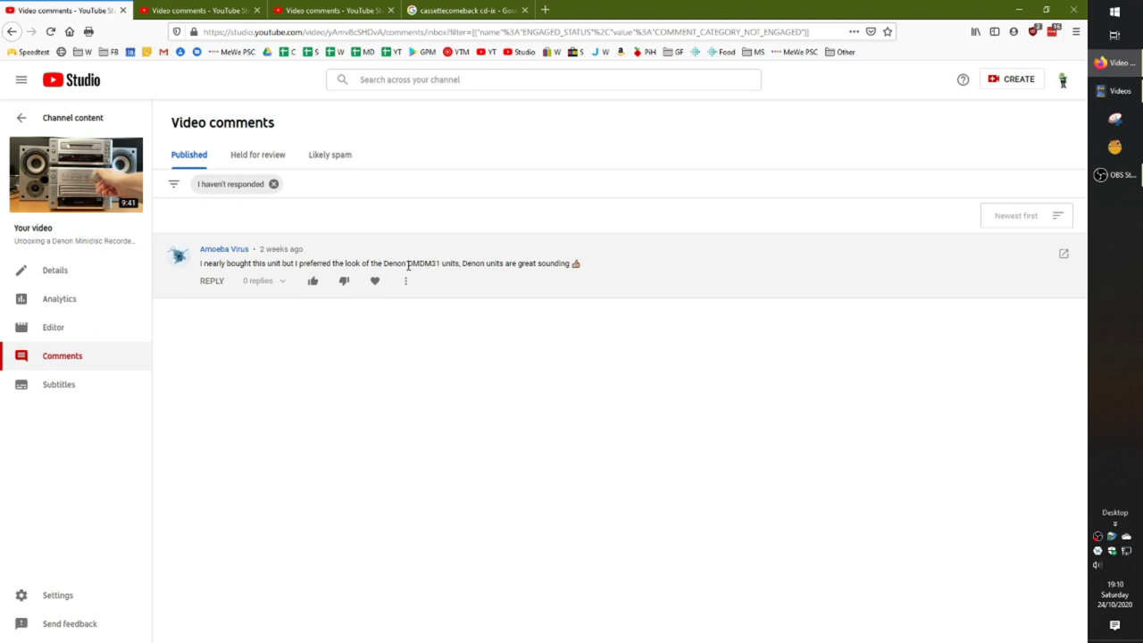
Step: Search Google for "DMDM31" from the comment on the Denon Minidisc recorder unboxing video and show the image results
{"action": "left_click_drag", "start_coordinate": [408, 265], "coordinate": [438, 263]}
{"action": "right_click", "coordinate": [426, 264]}
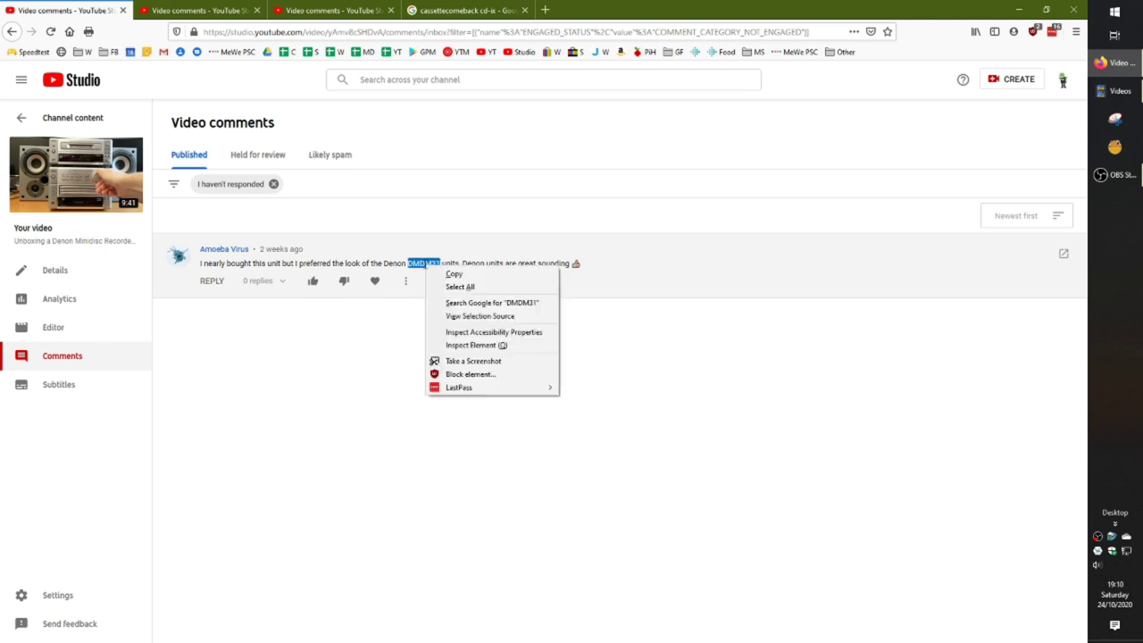
{"action": "left_click", "coordinate": [455, 302]}
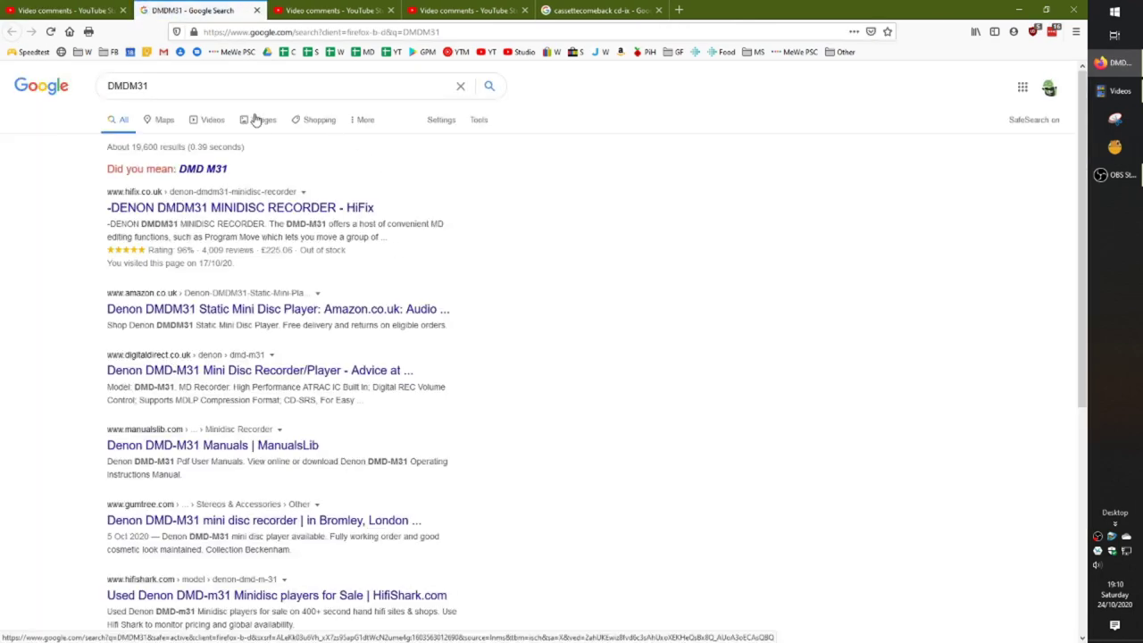
{"action": "left_click", "coordinate": [255, 121]}
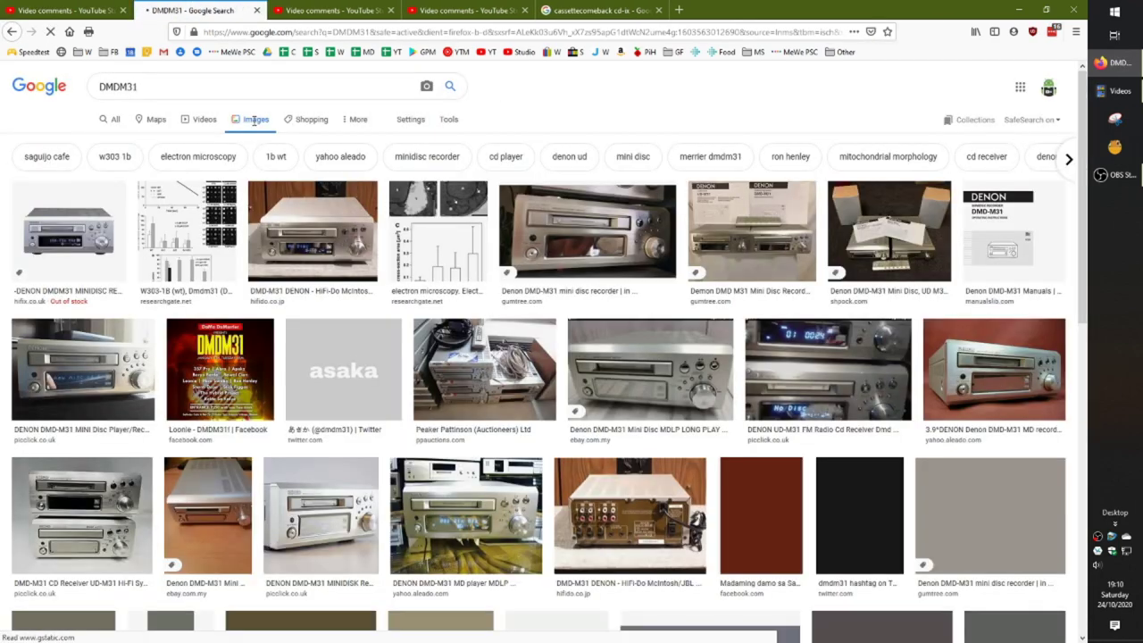
Step: Preview the HiFix image of the Denon DMDM31, close the search and clear the text selection in the comment
{"action": "left_click", "coordinate": [82, 251]}
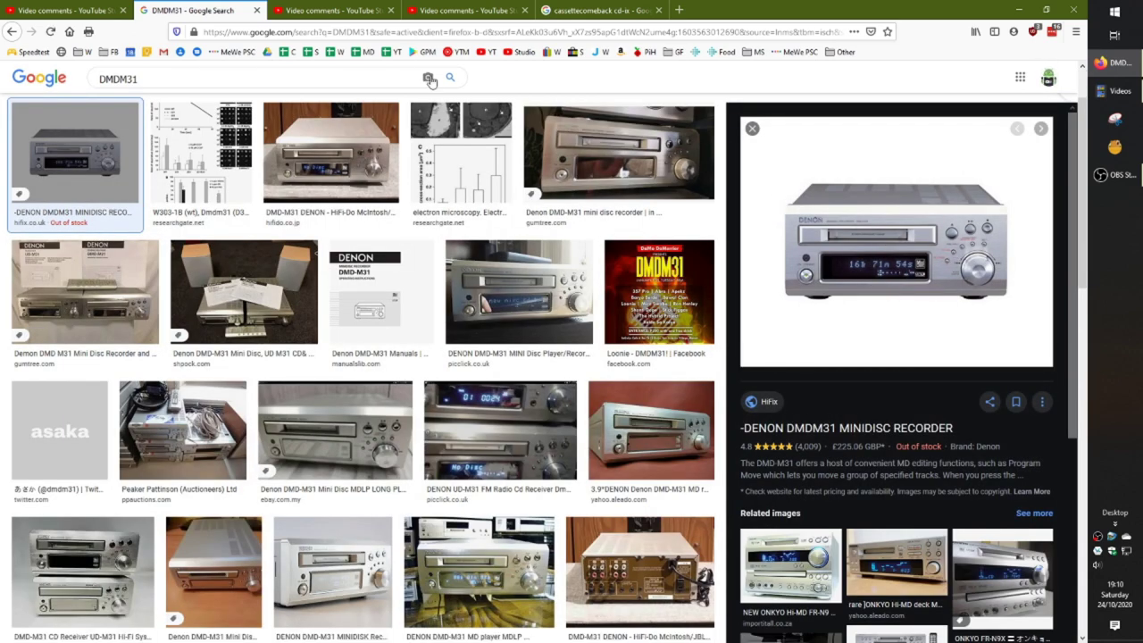
{"action": "left_click", "coordinate": [256, 10]}
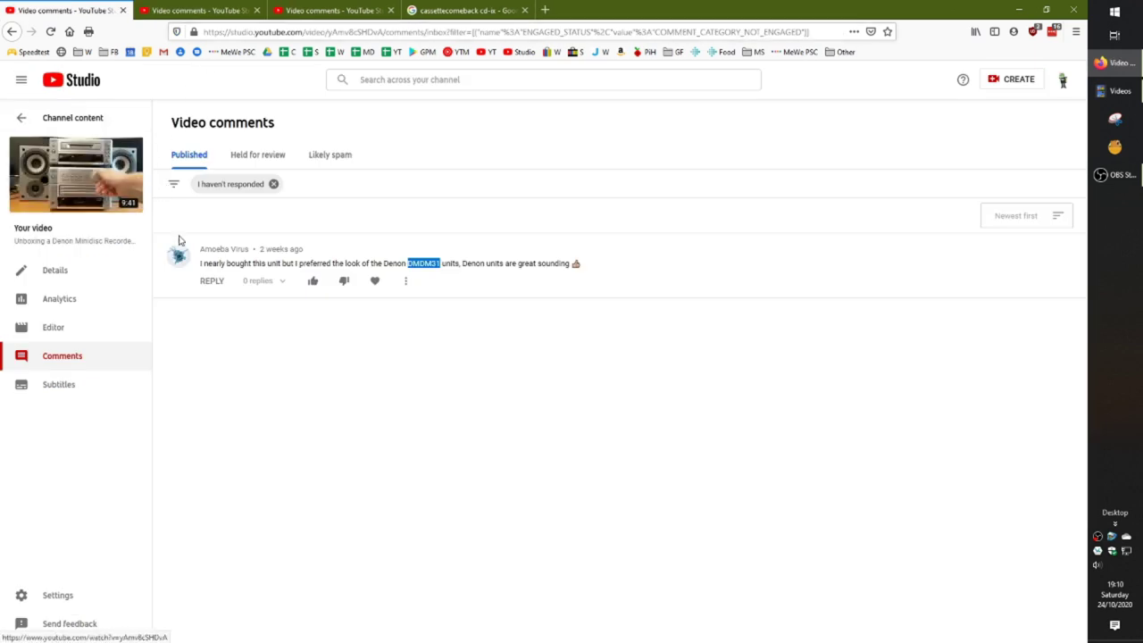
{"action": "left_click", "coordinate": [284, 396]}
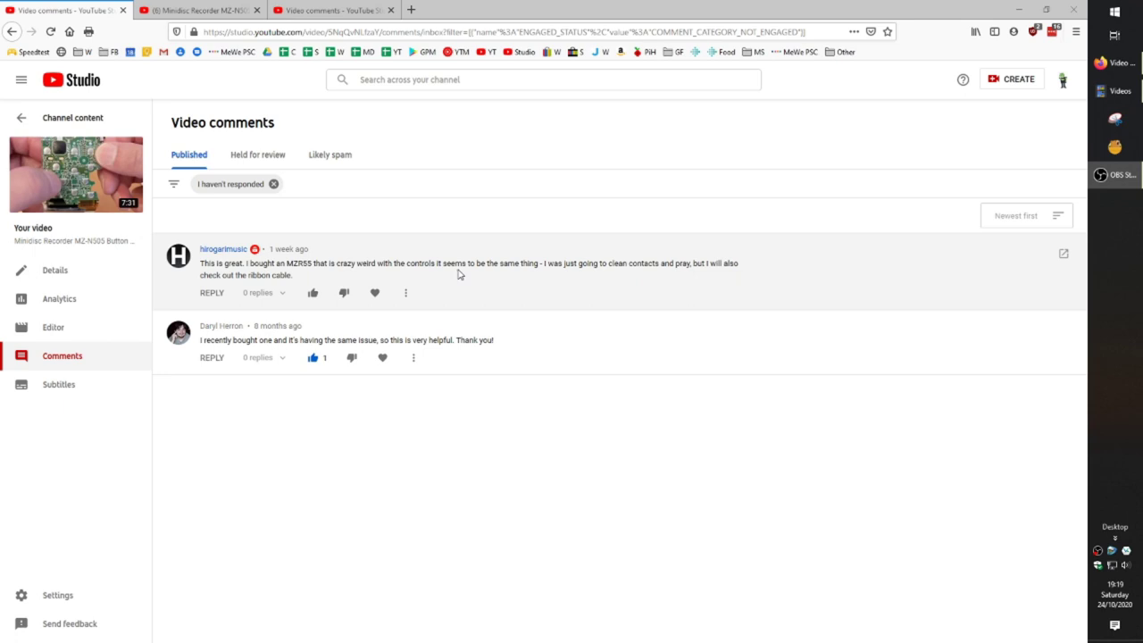
Step: Show the Minidisc Recorder MZ-N505 Button Problem Repair video, play it from near the start and pause it
{"action": "left_click", "coordinate": [192, 11]}
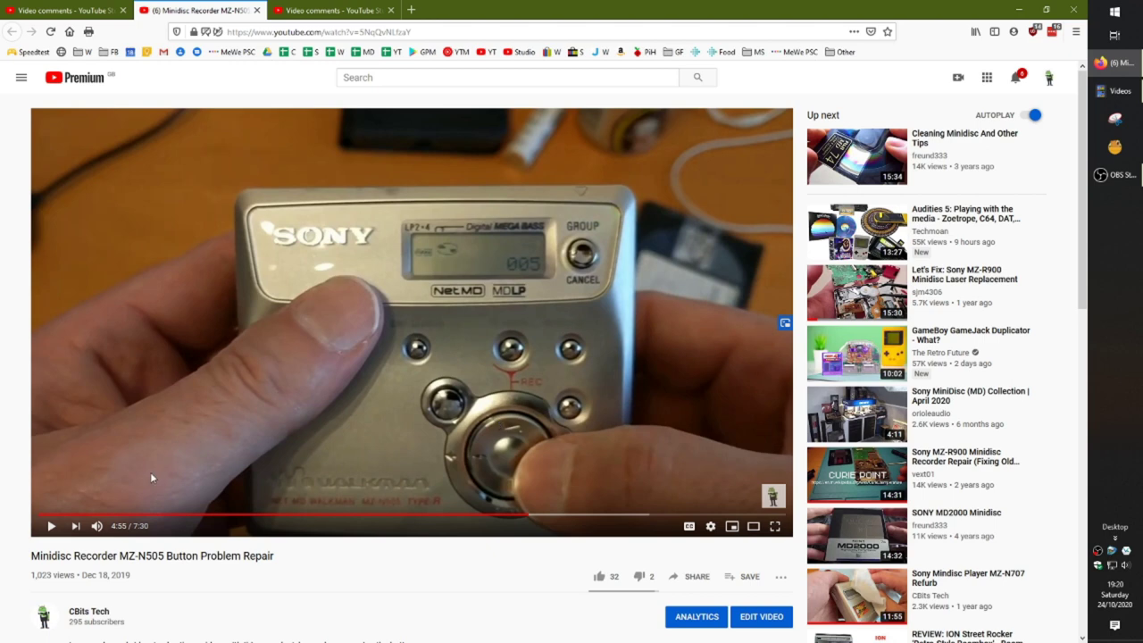
{"action": "left_click", "coordinate": [45, 515]}
{"action": "left_click", "coordinate": [47, 525]}
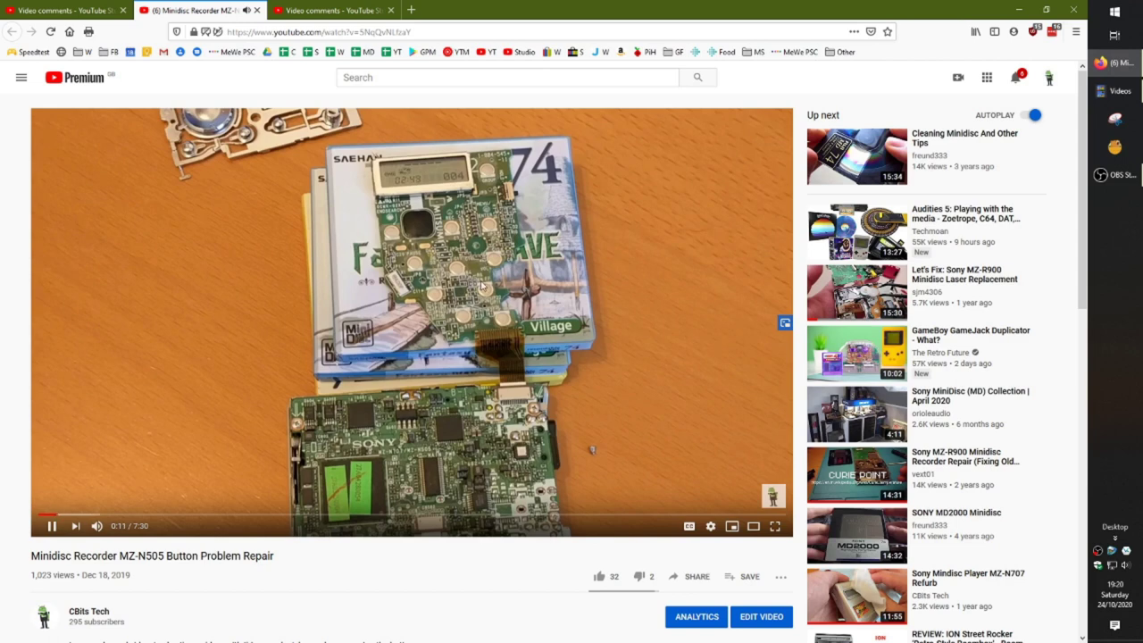
{"action": "left_click", "coordinate": [53, 527]}
Step: Skim the MZ-N505 repair video at 4:29, 4:46, 5:07 and 5:17, and return to 4:44
{"action": "left_click", "coordinate": [487, 517]}
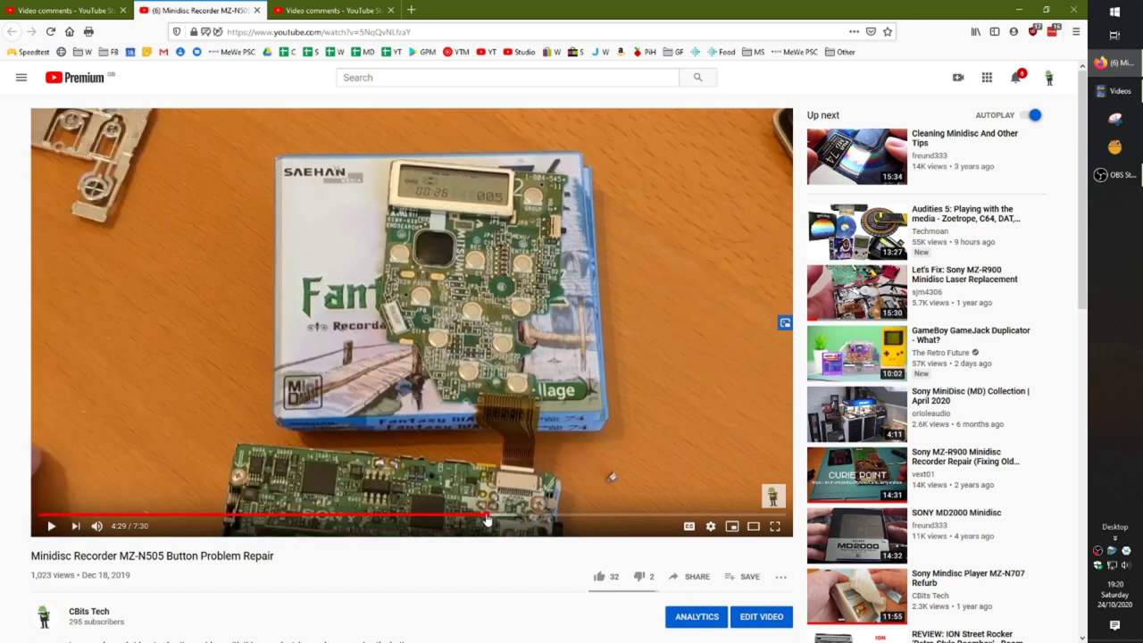
{"action": "left_click", "coordinate": [514, 517]}
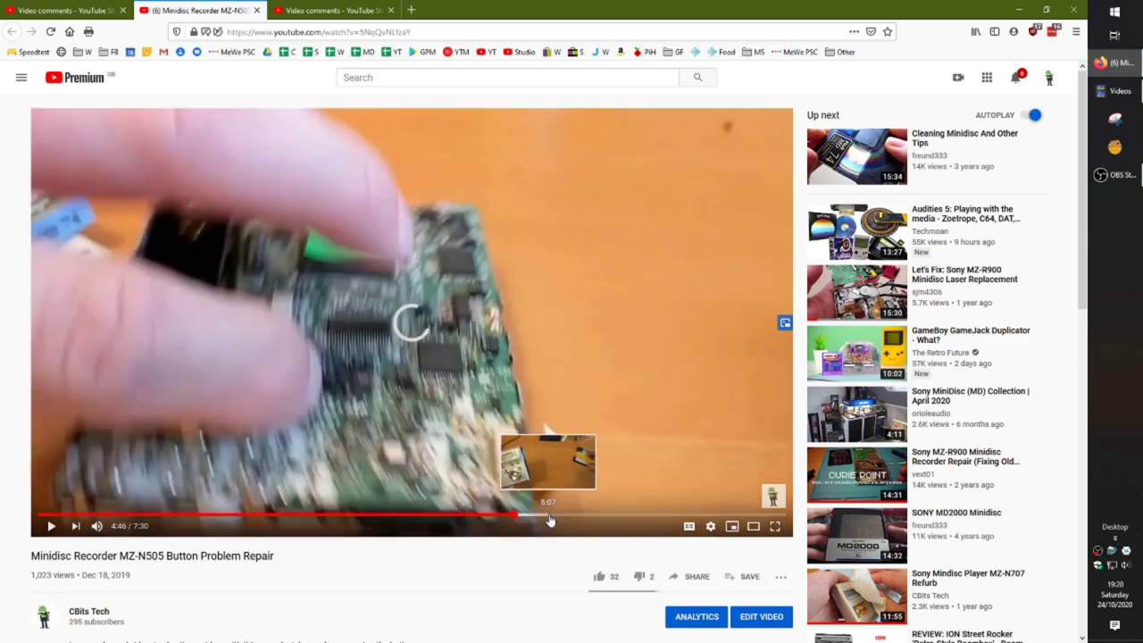
{"action": "left_click", "coordinate": [550, 517]}
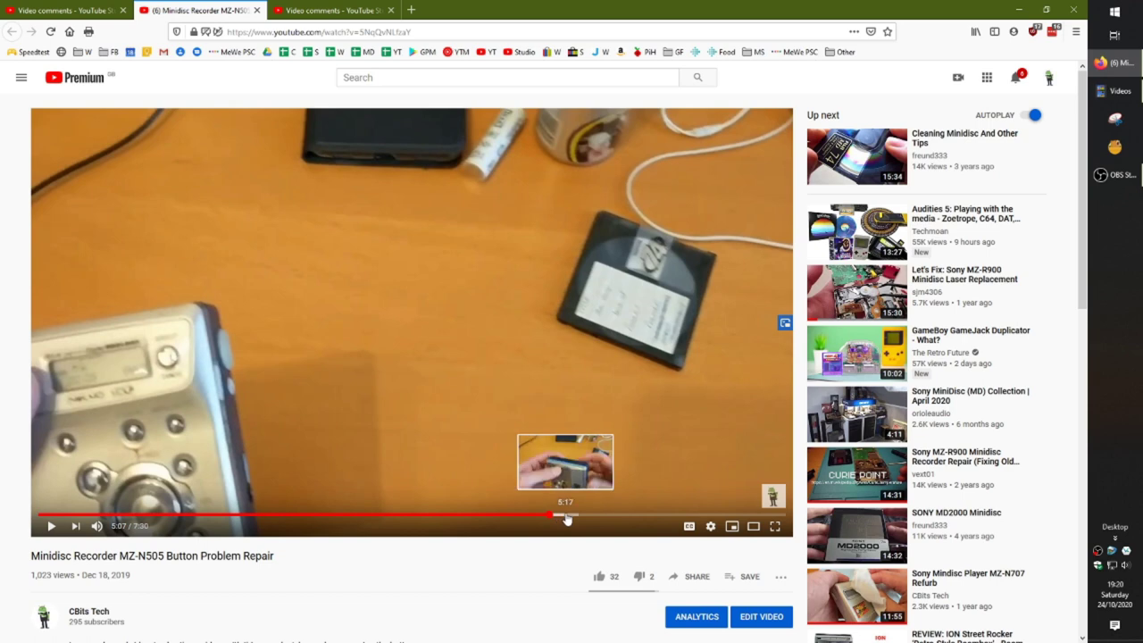
{"action": "left_click", "coordinate": [566, 518]}
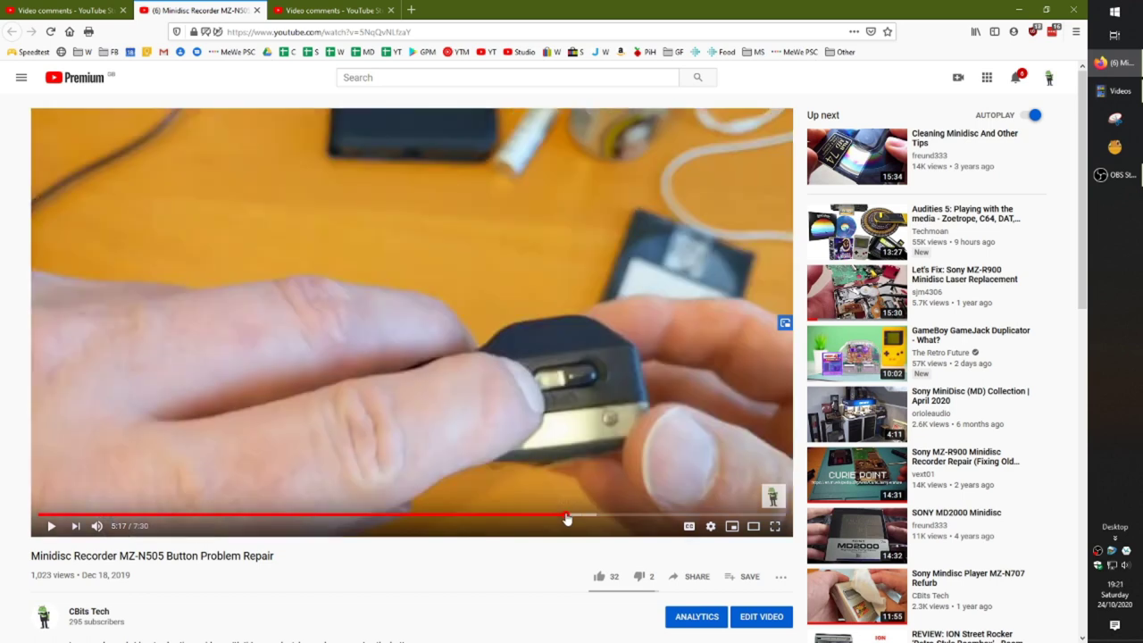
{"action": "left_click", "coordinate": [511, 519]}
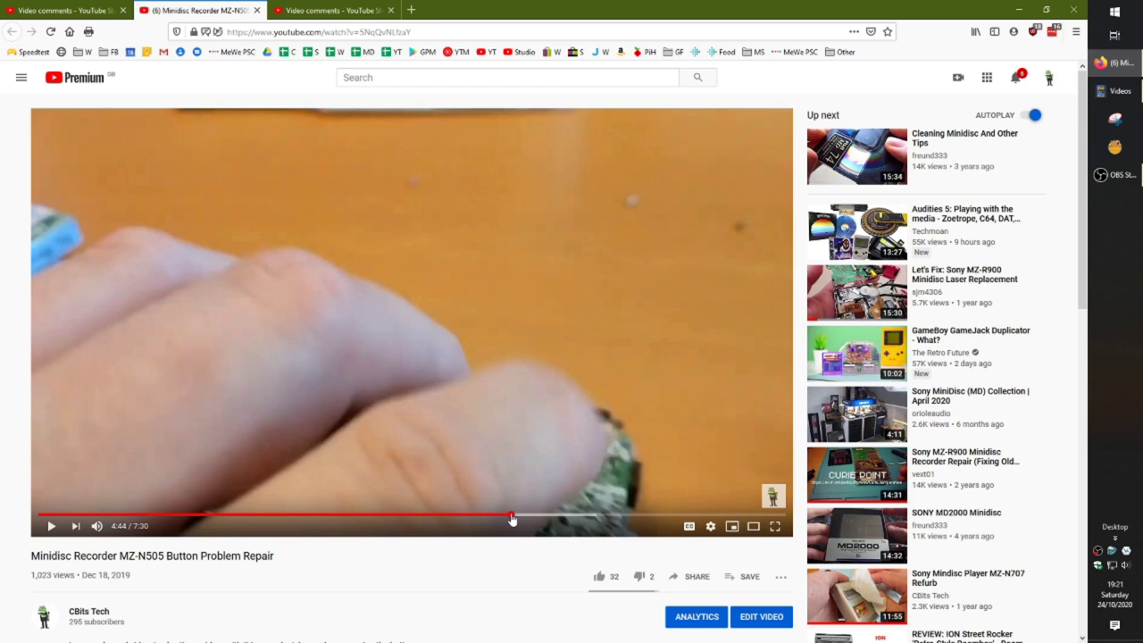
Step: Return to the MZ-N505 repair video's comments, and close both them and the video
{"action": "left_click", "coordinate": [51, 13]}
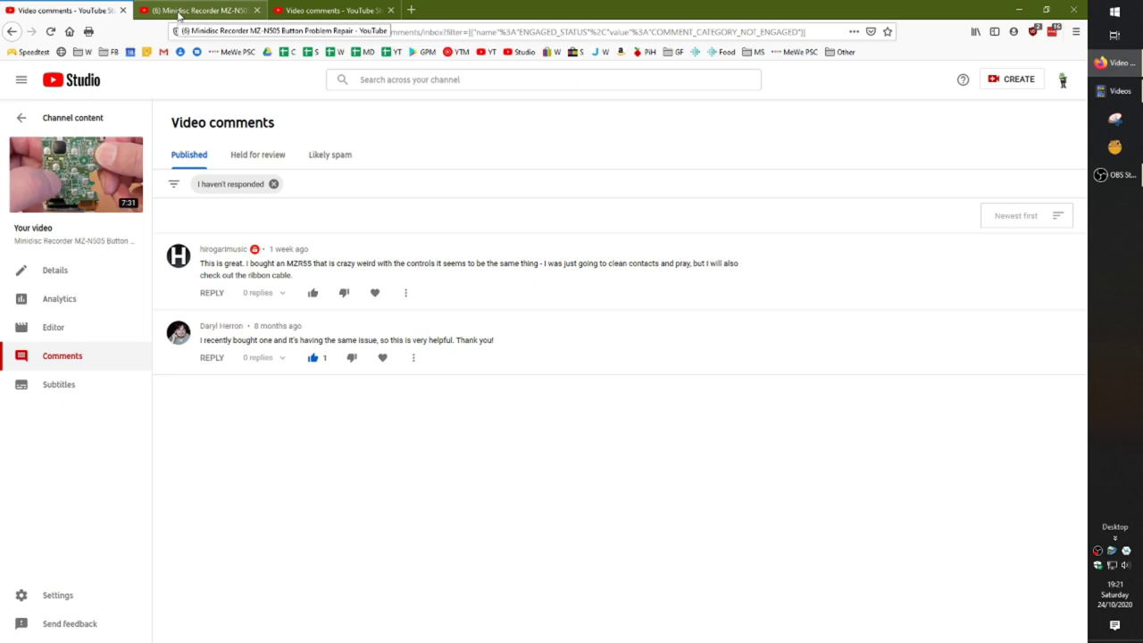
{"action": "middle_click", "coordinate": [84, 13]}
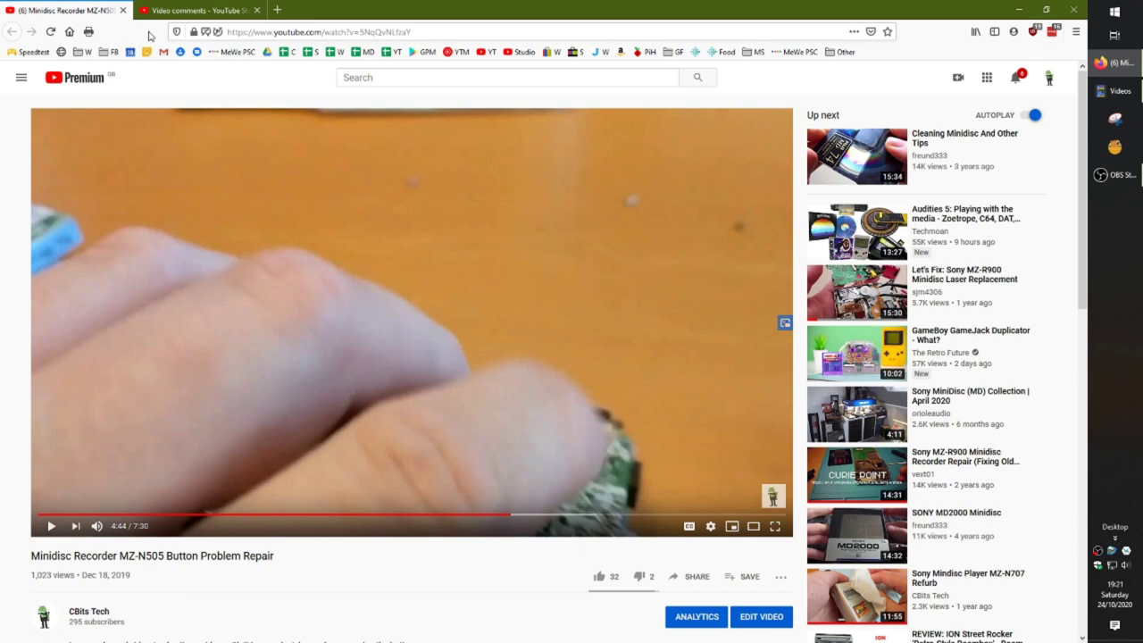
{"action": "middle_click", "coordinate": [66, 11]}
Step: Leave the Sony CDit II unwrapping video's comments for the channel content list, and open the channel dashboard
{"action": "mouse_move", "coordinate": [78, 179]}
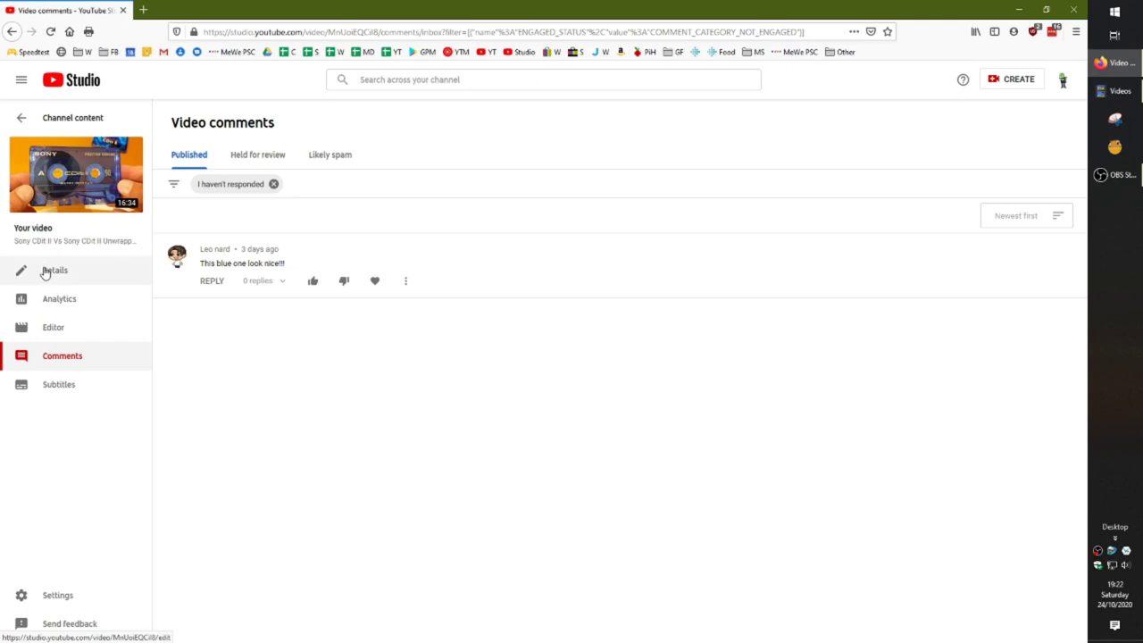
{"action": "left_click", "coordinate": [25, 121]}
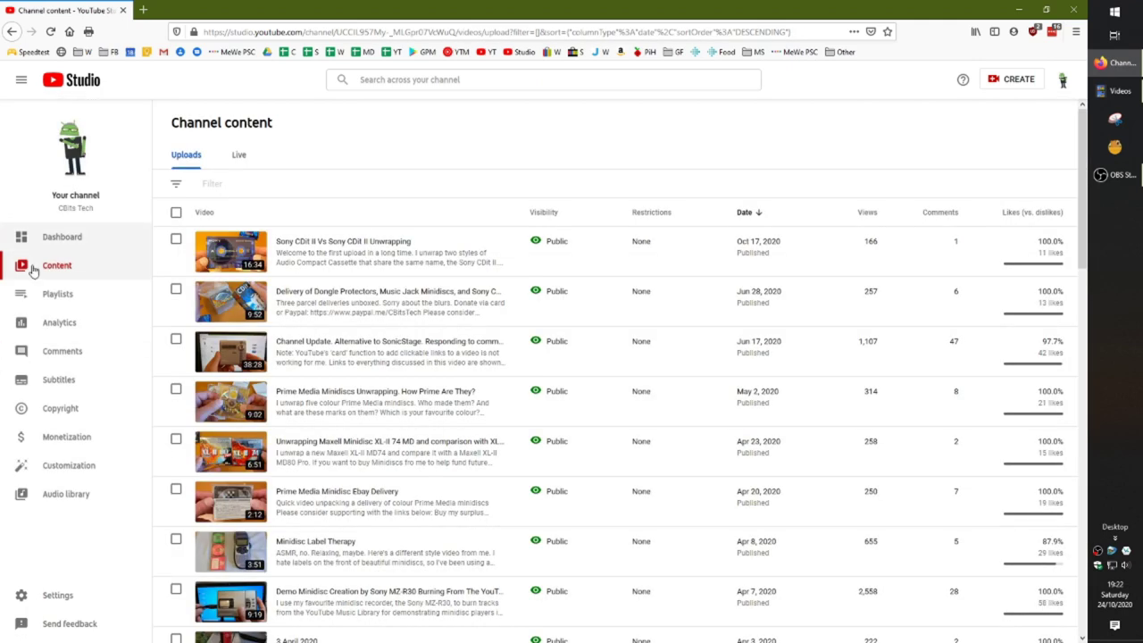
{"action": "left_click", "coordinate": [51, 239]}
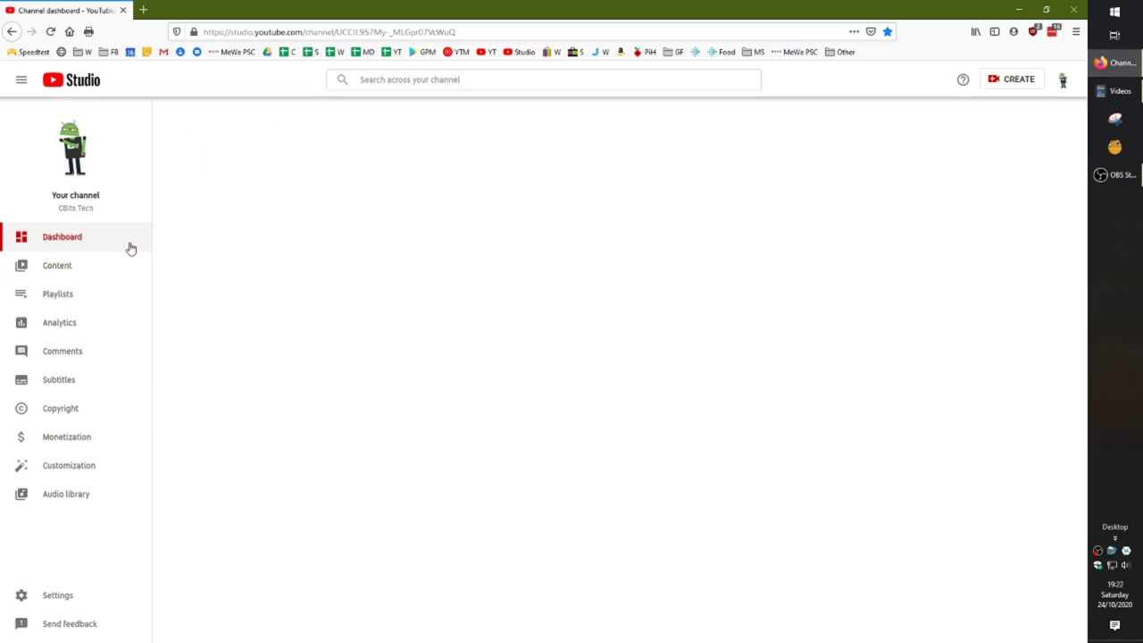